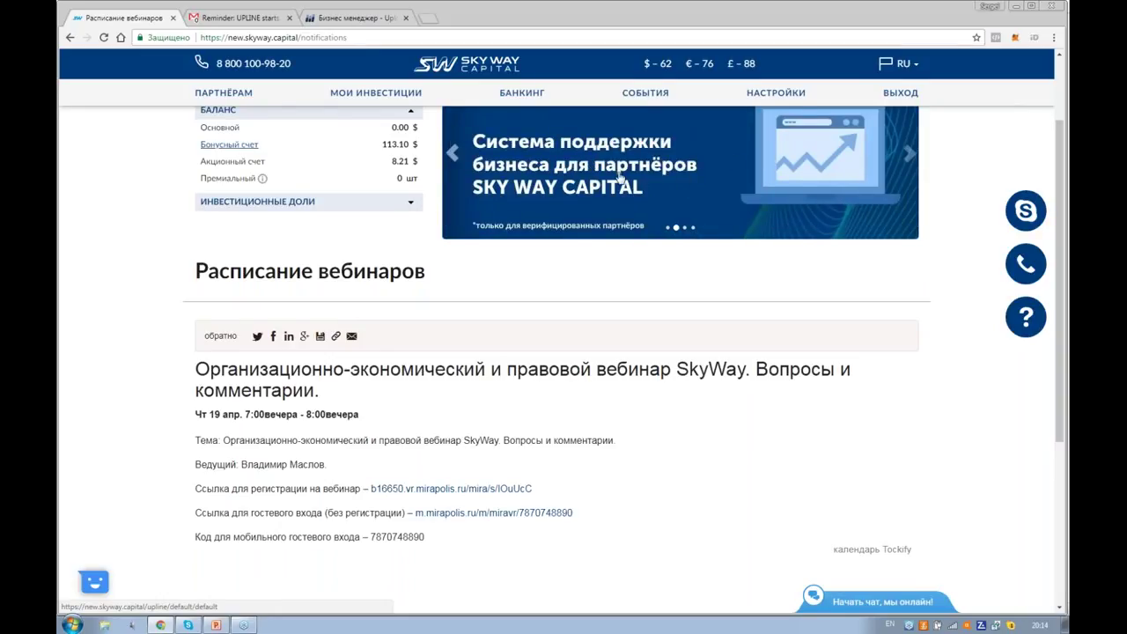
- Switch to the business manager, look at the team's downline page, and return to the contacts list
left_click(361, 19)
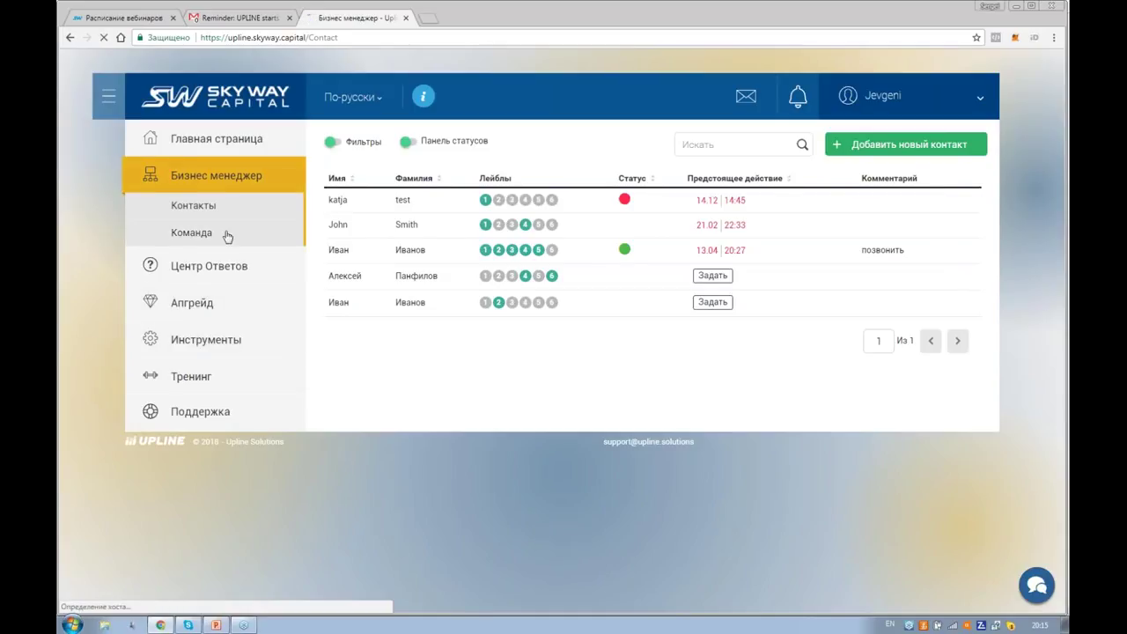
left_click(182, 233)
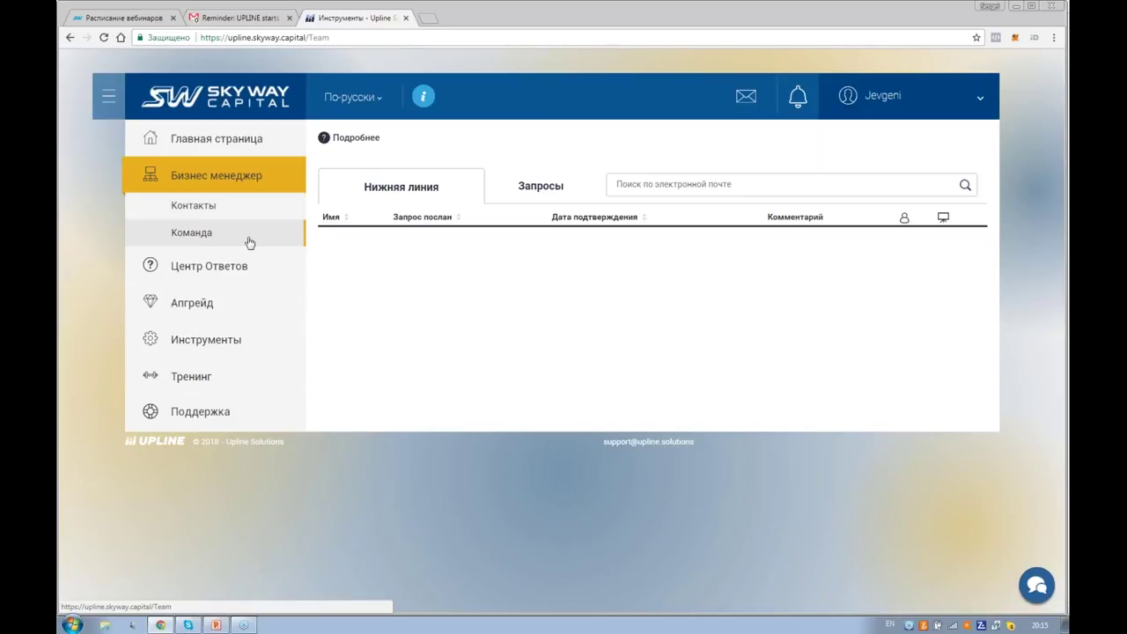
left_click(643, 187)
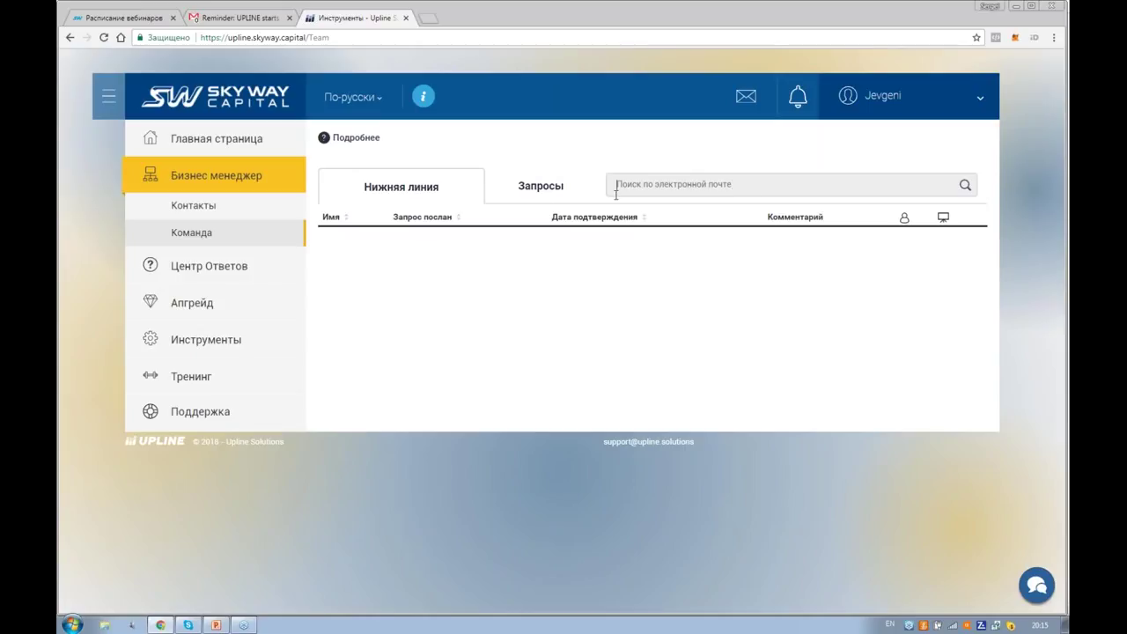
left_click(198, 208)
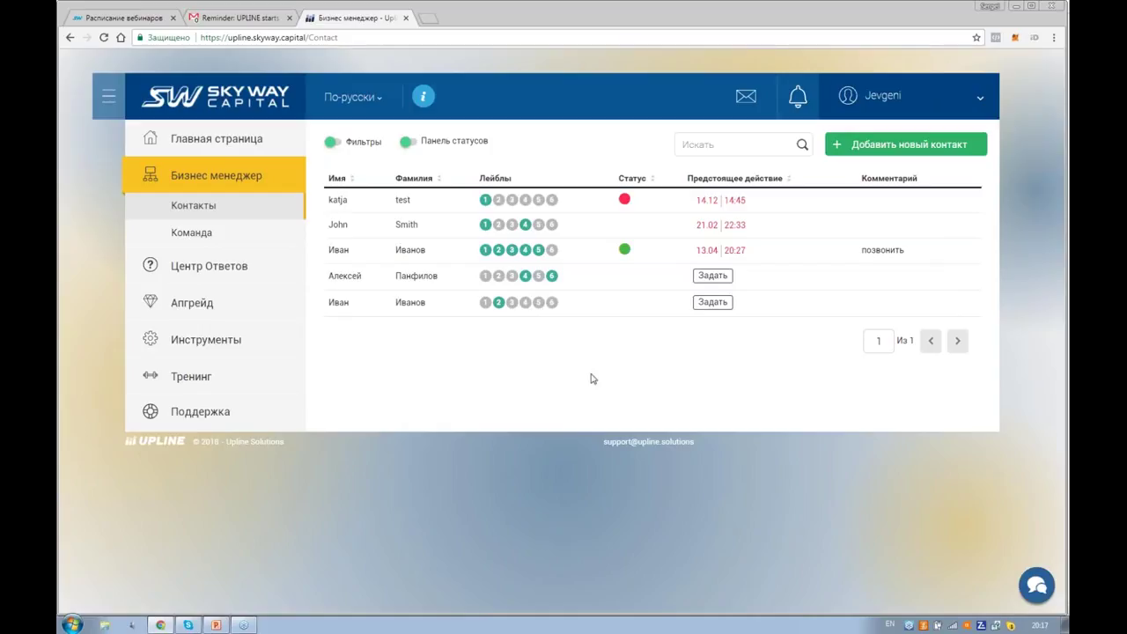
- Start a new contact entry and go through its communication language, e-mail and phone fields
left_click(876, 143)
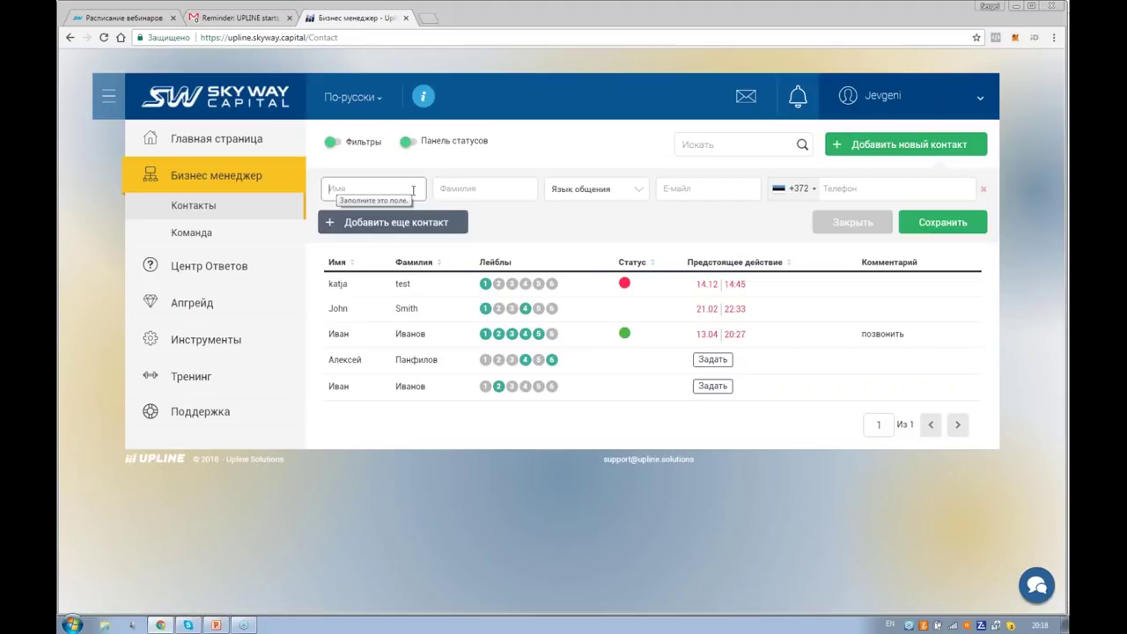
left_click(639, 193)
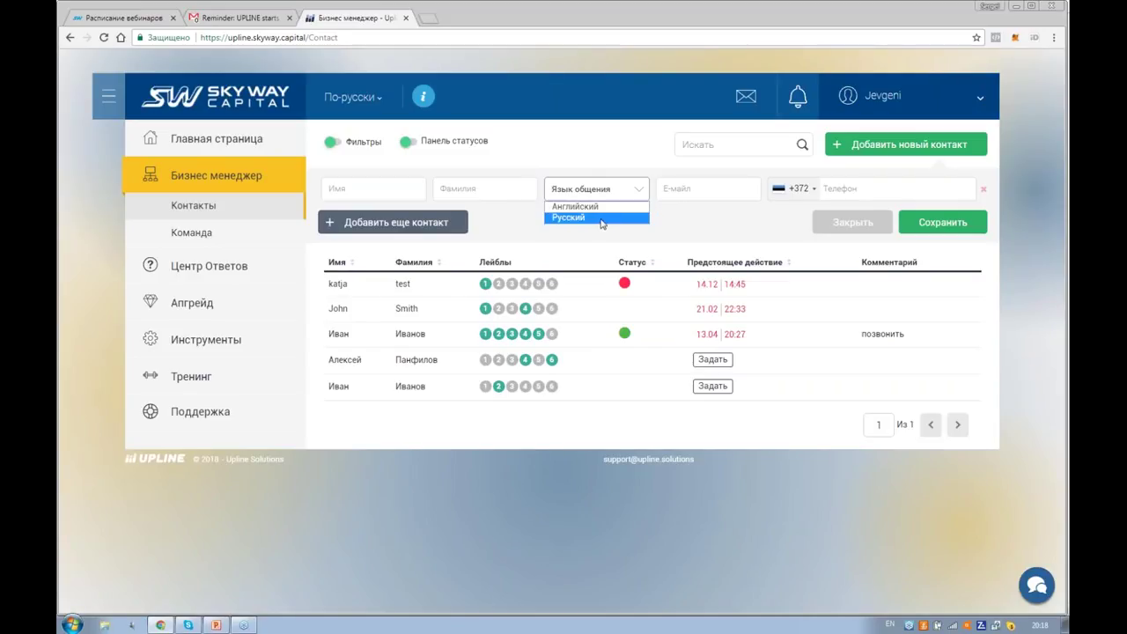
left_click(690, 187)
left_click(690, 187)
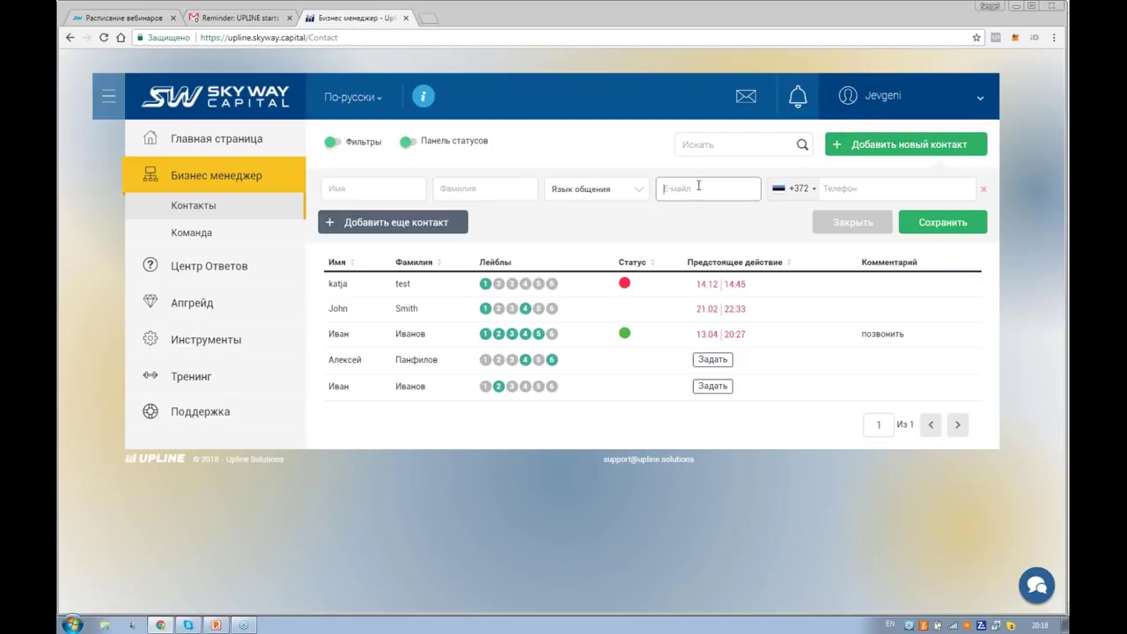
left_click(853, 186)
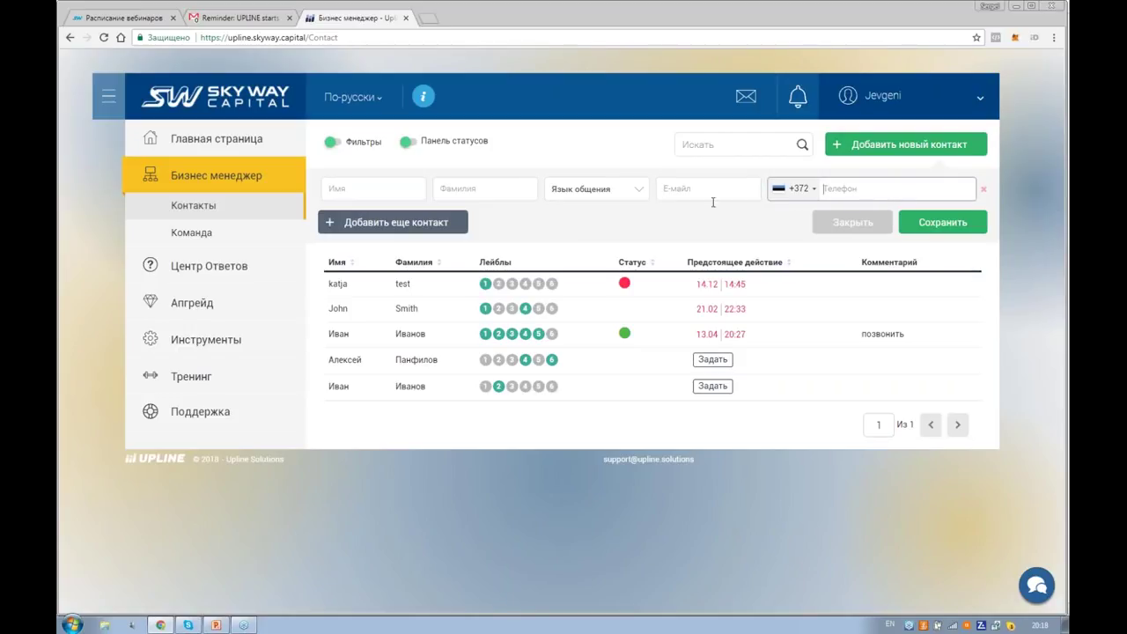
- Add three more blank rows to the new-contact form
left_click(349, 224)
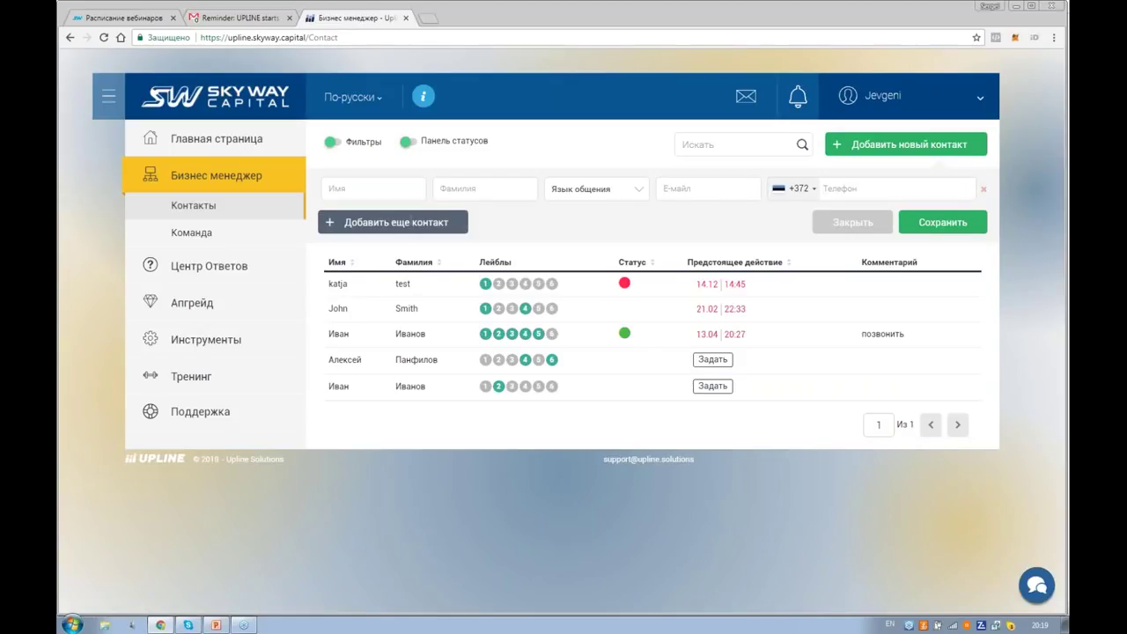
left_click(378, 222)
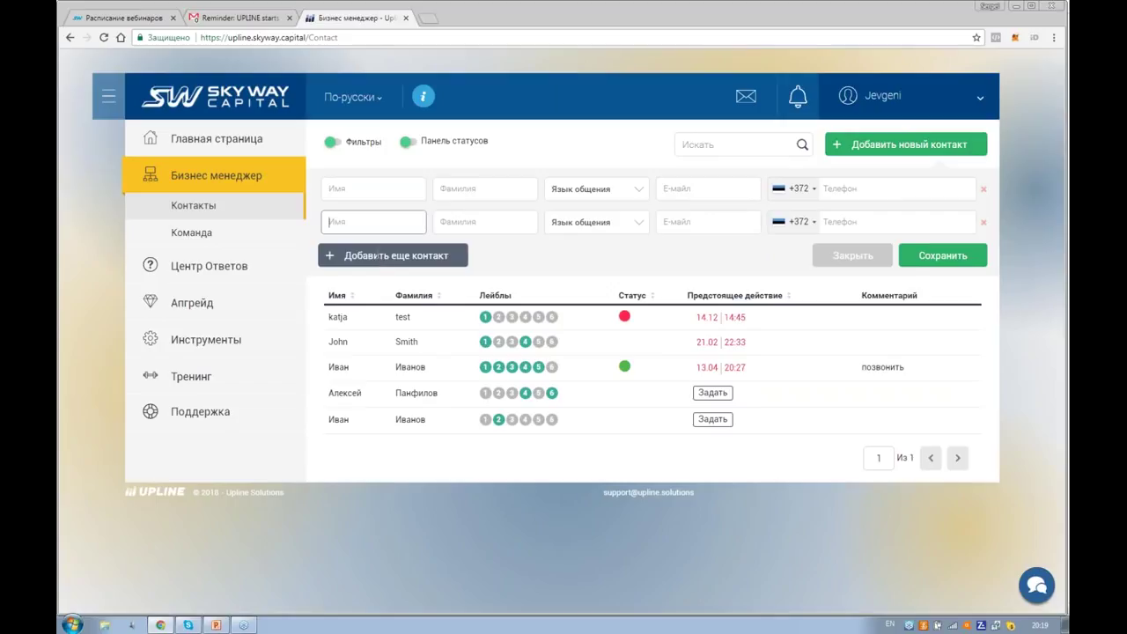
left_click(376, 258)
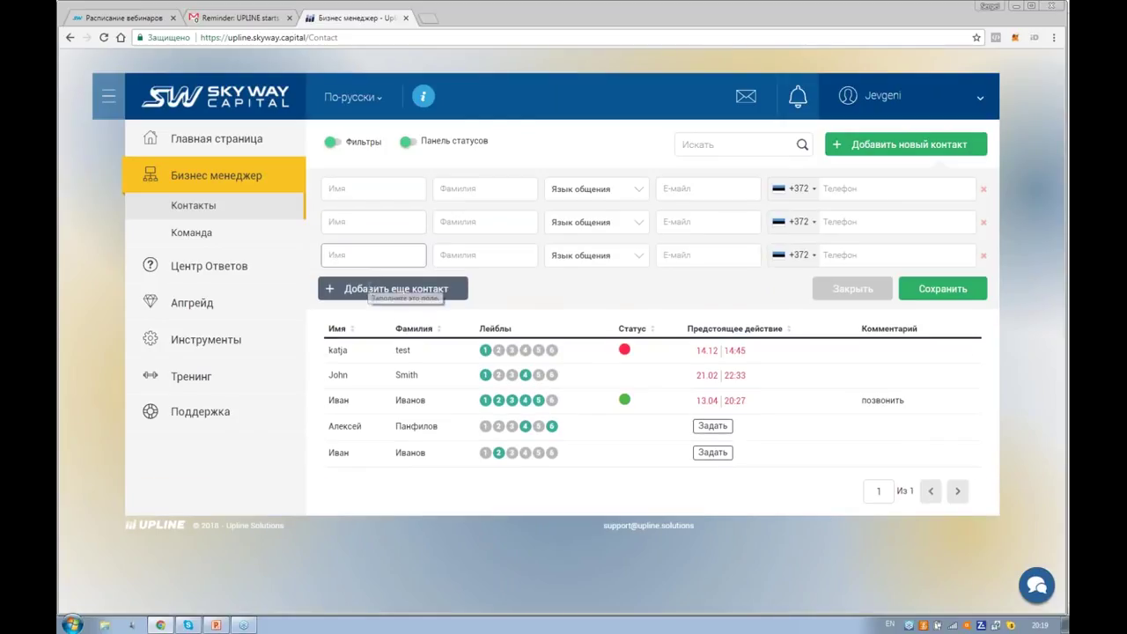
left_click(379, 289)
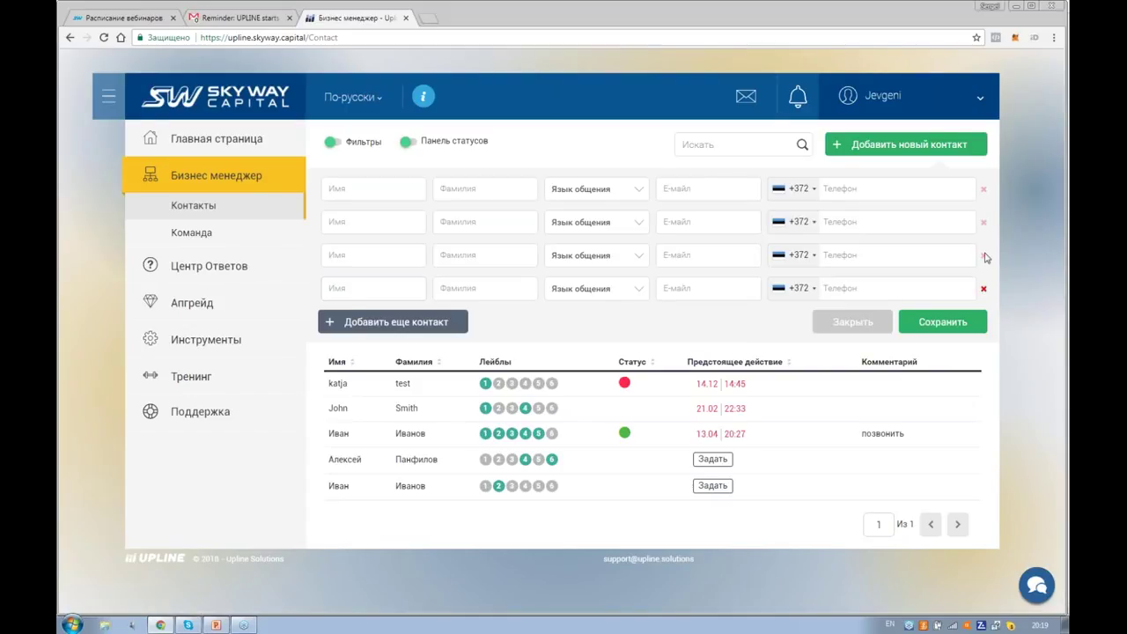
- Remove all the blank contact rows so that the new-contact form closes
left_click(984, 222)
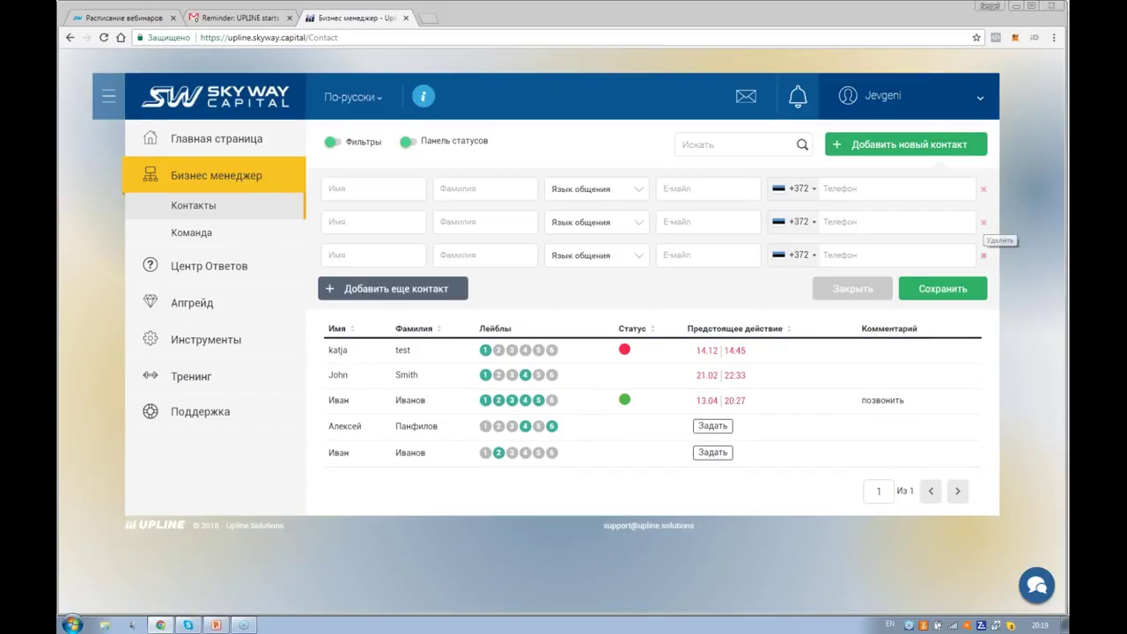
left_click(983, 222)
left_click(983, 222)
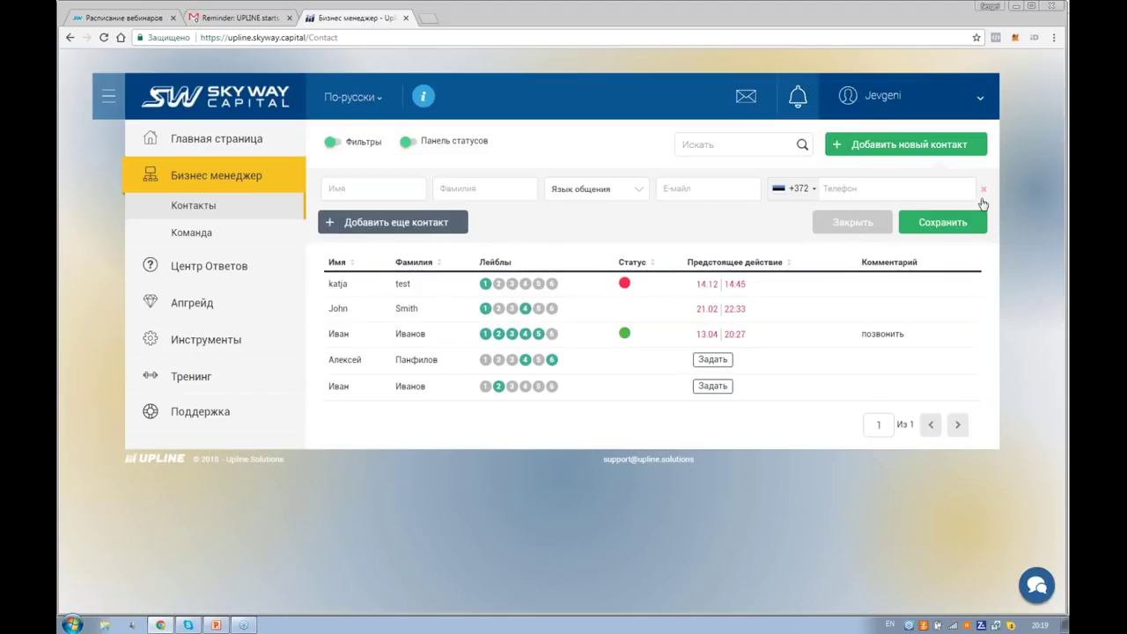
left_click(984, 192)
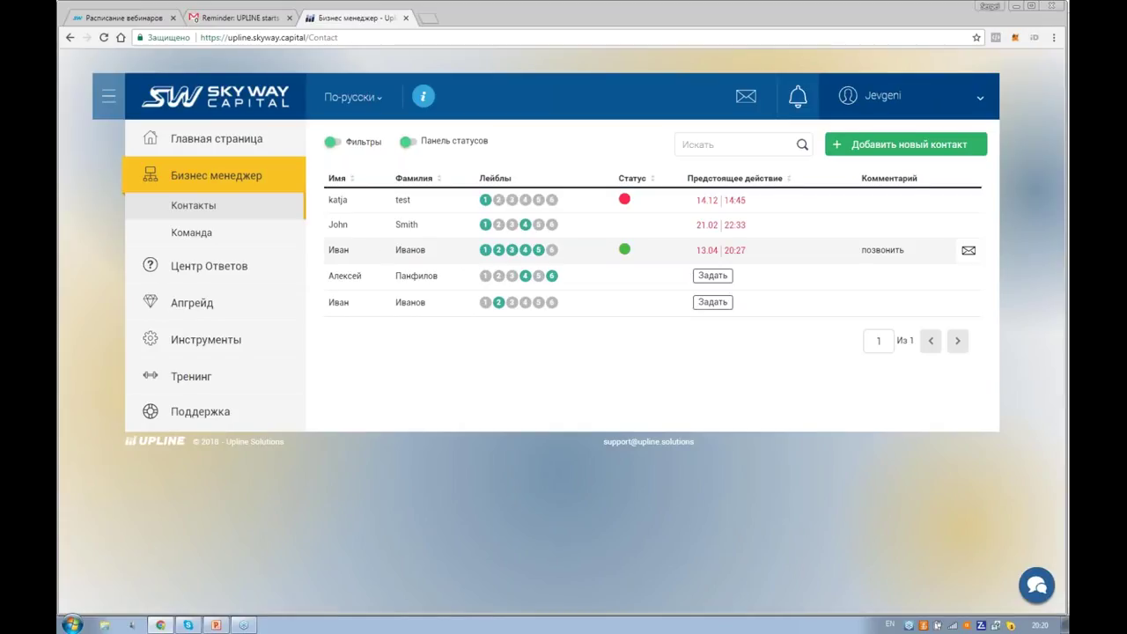
- Open the card of the contact commented "позвонить" and start sending them a presentation
left_click(457, 250)
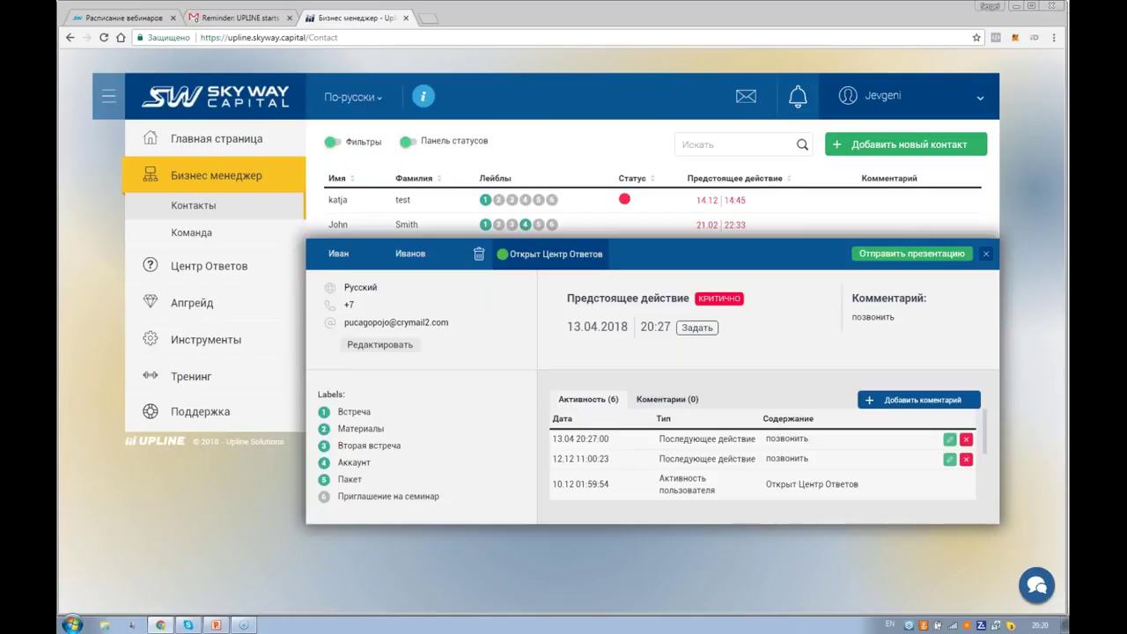
left_click(891, 255)
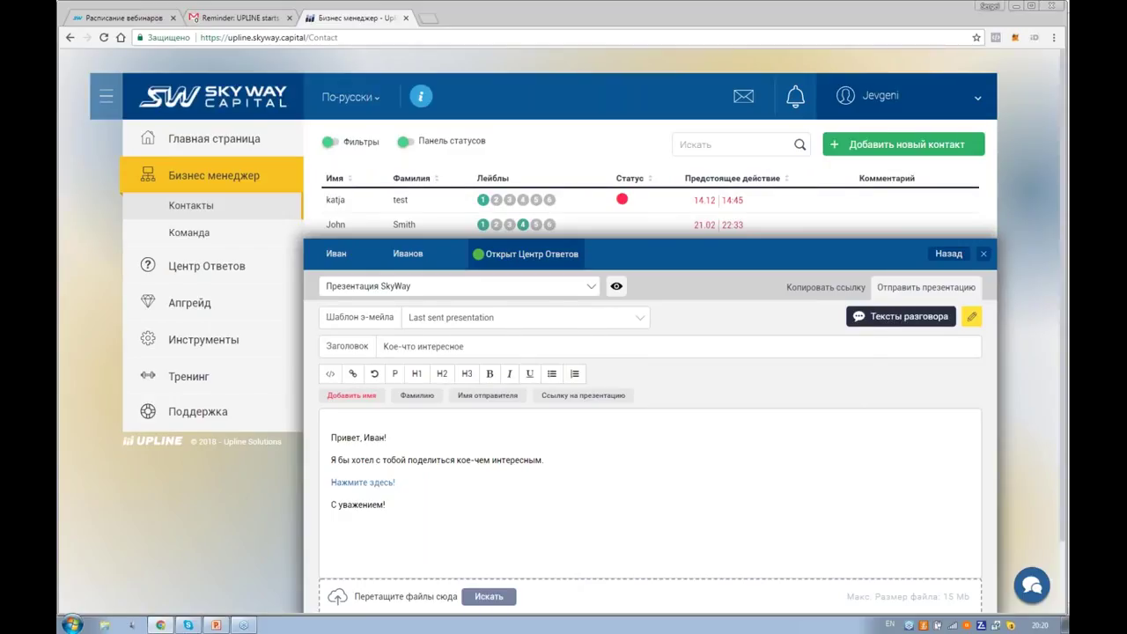
- Examine the Russian conversation script "Образец звонка 2" in edit mode and close it without saving
left_click(901, 316)
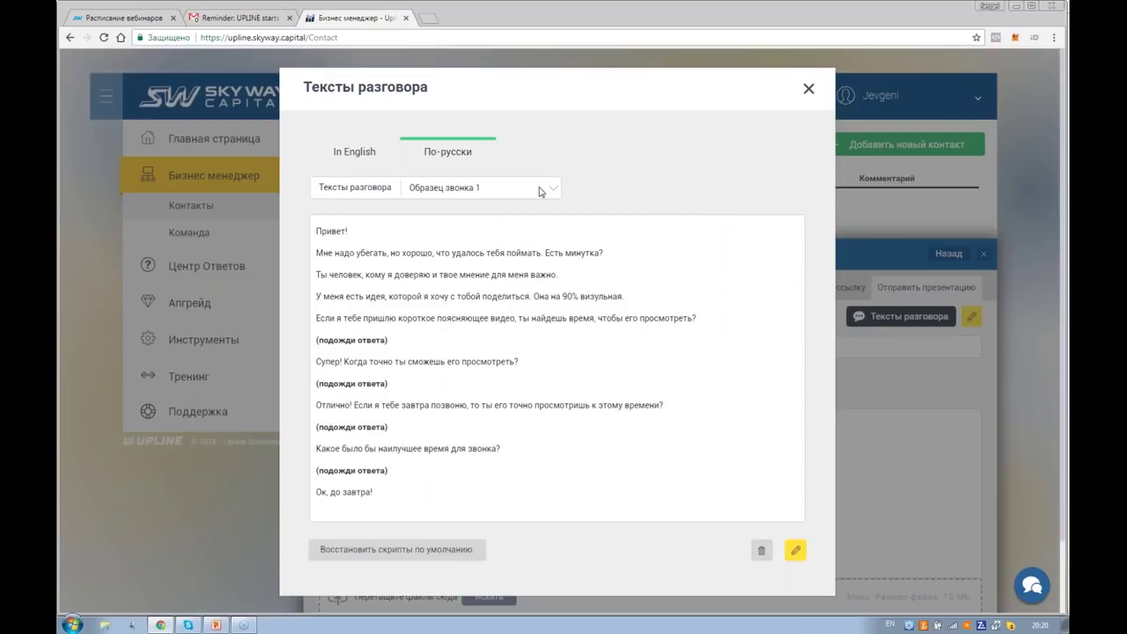
left_click(541, 191)
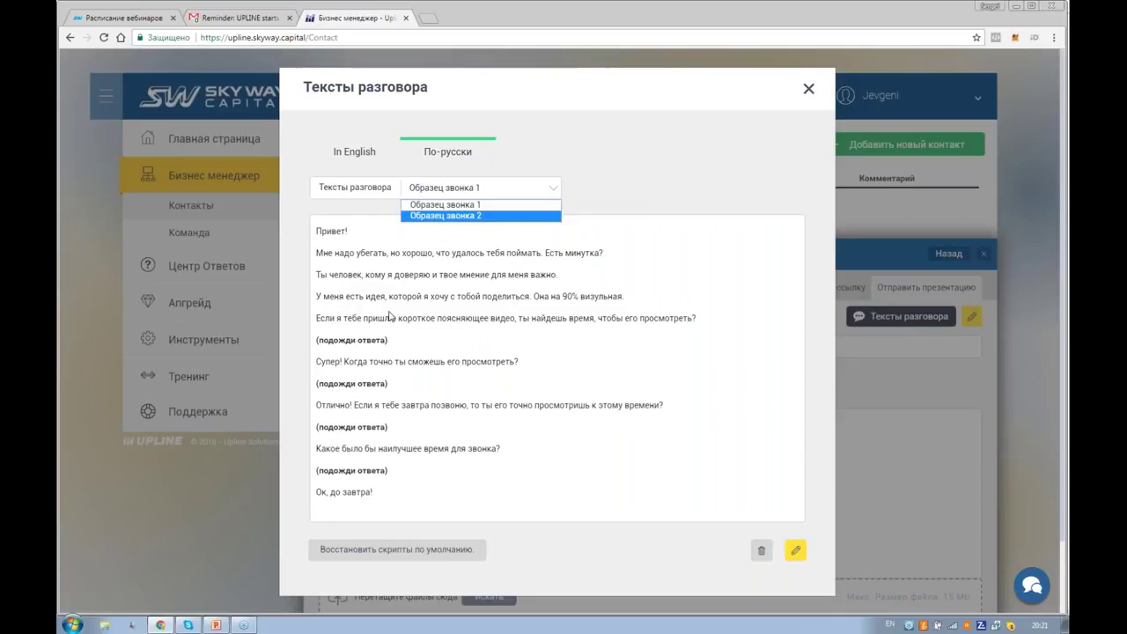
key("Escape")
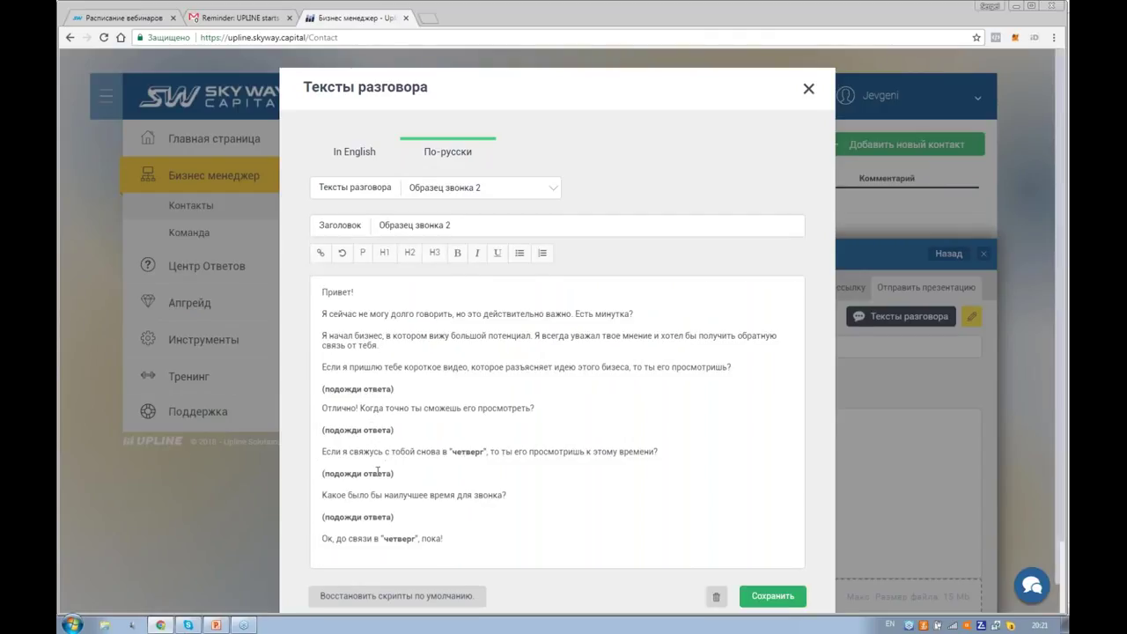
left_click_drag(370, 367, 445, 542)
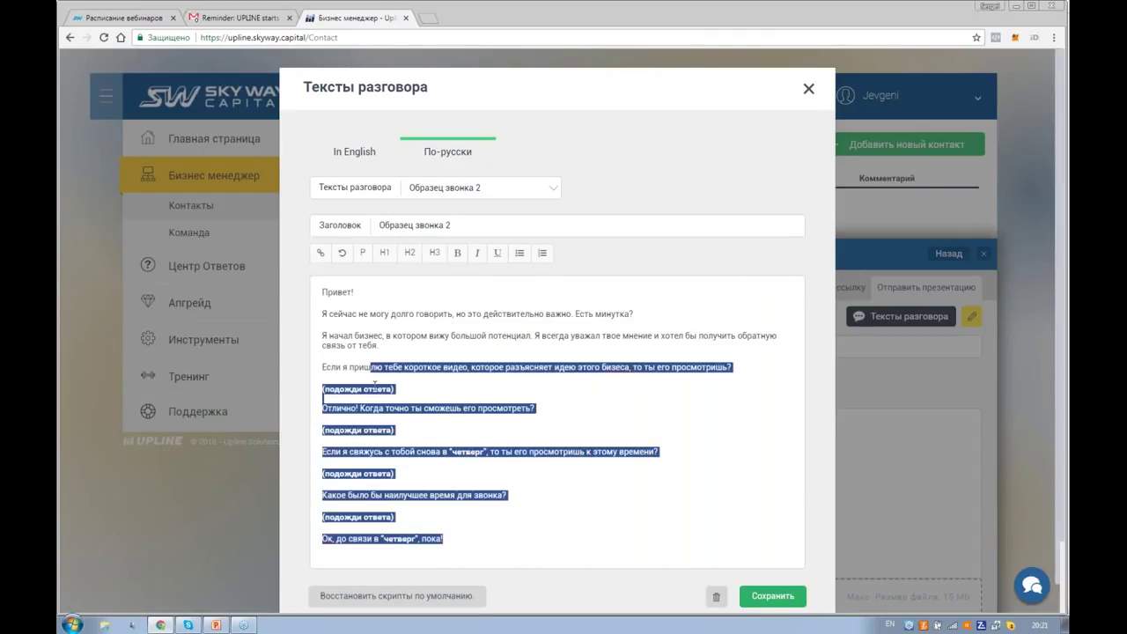
left_click(526, 433)
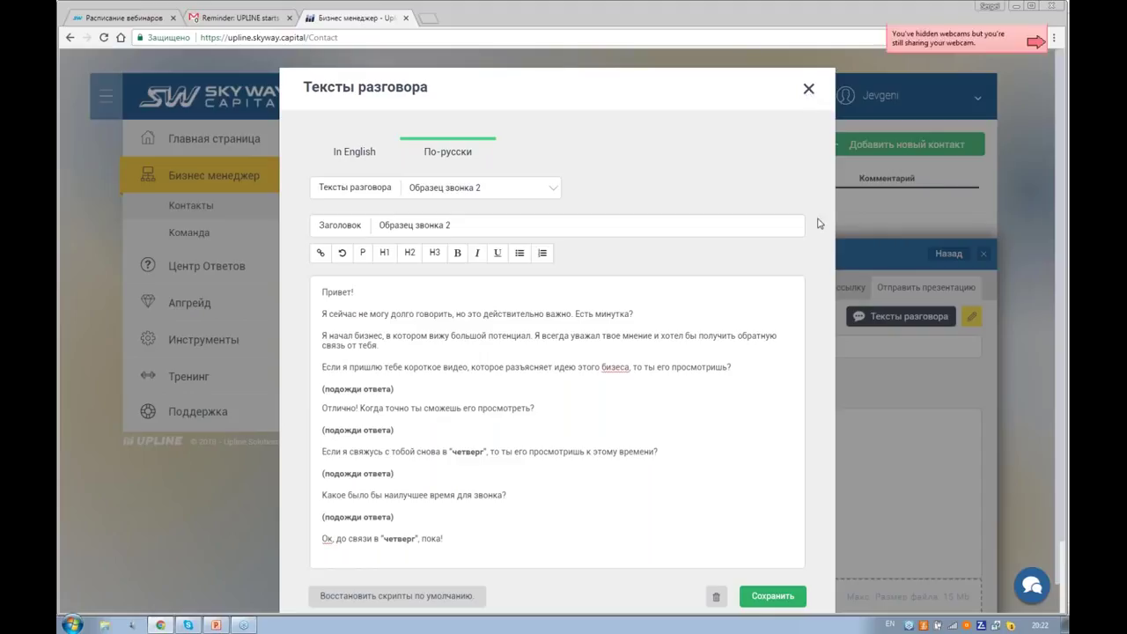
key("Escape")
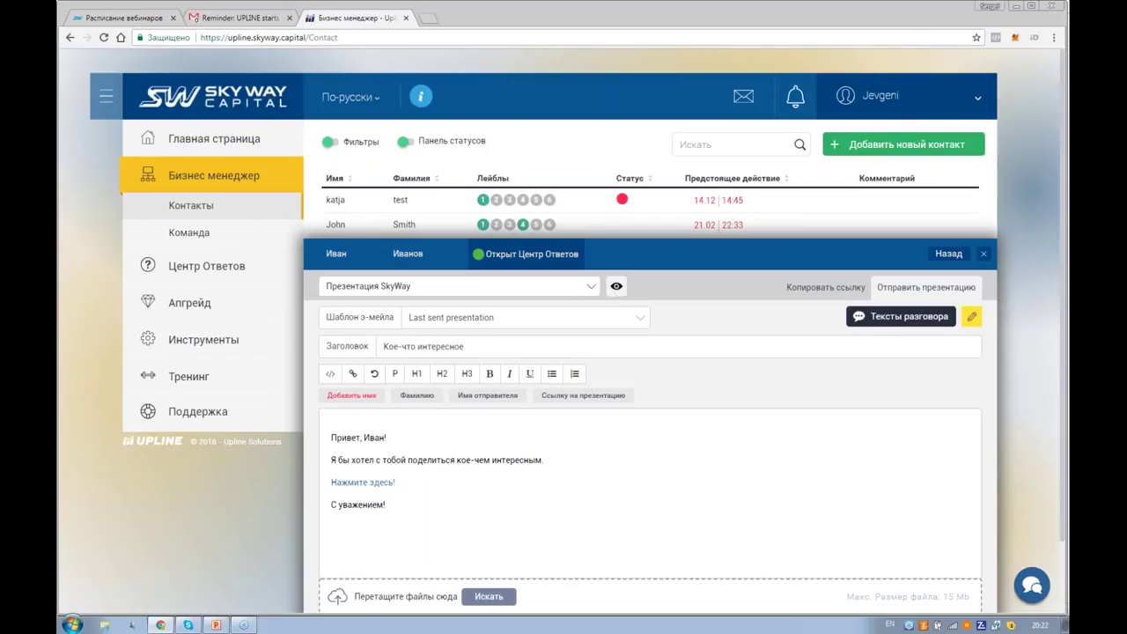
- Preview the "Презентация SkyWay" presentation video and close the preview
left_click(616, 287)
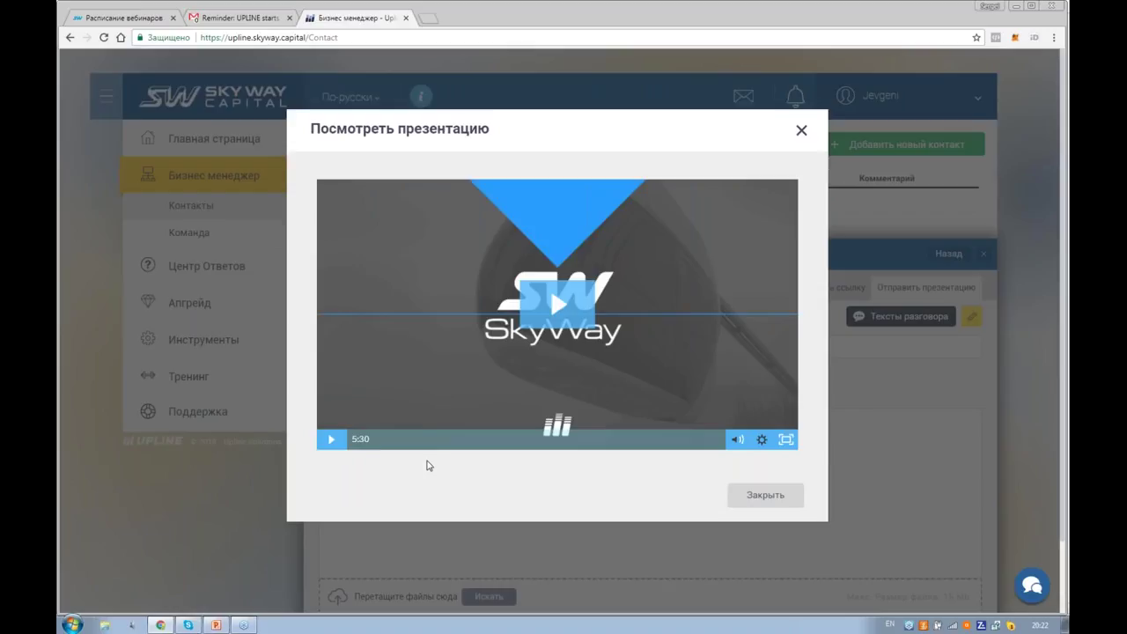
left_click(801, 132)
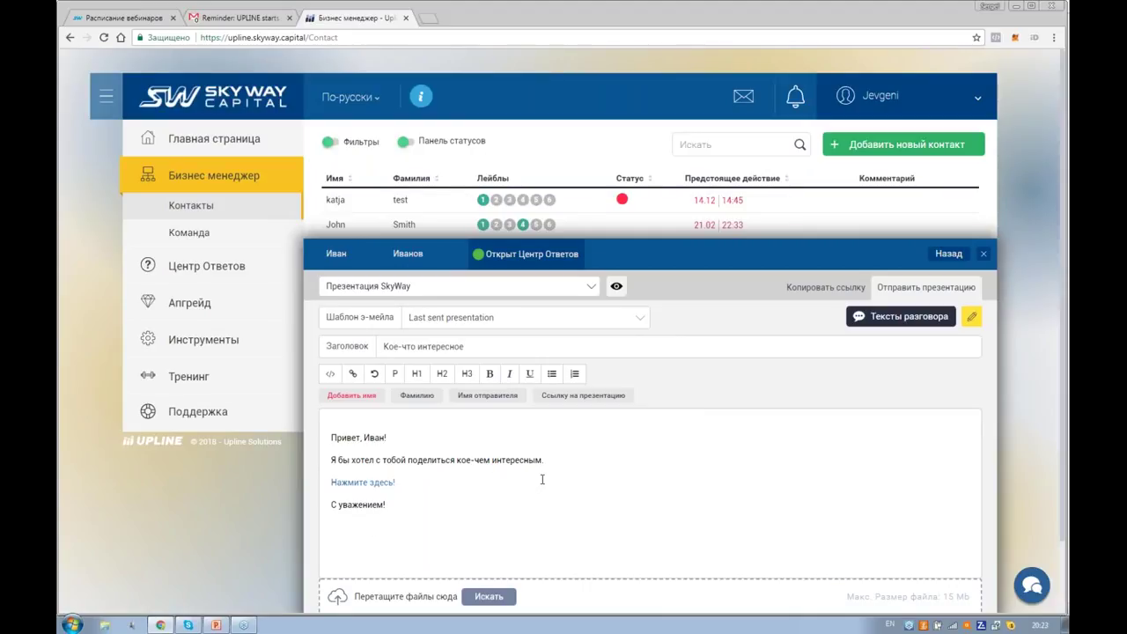
- Try the e-mail template "Обещанные видео", and set the presentation e-mail's template to "Идея"
left_click(641, 323)
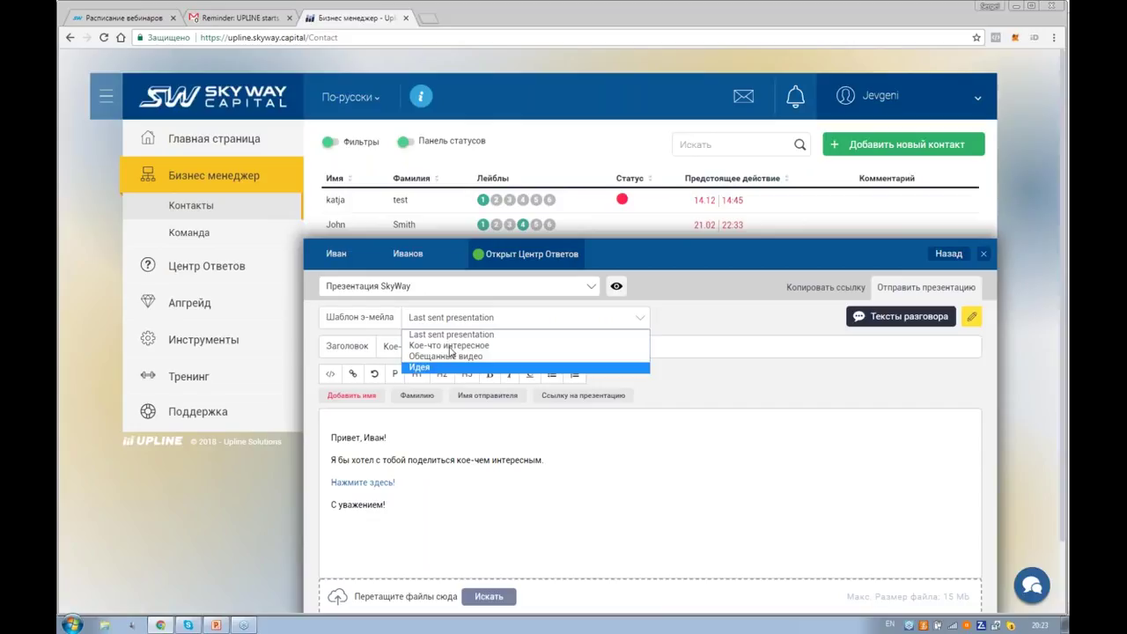
left_click(447, 356)
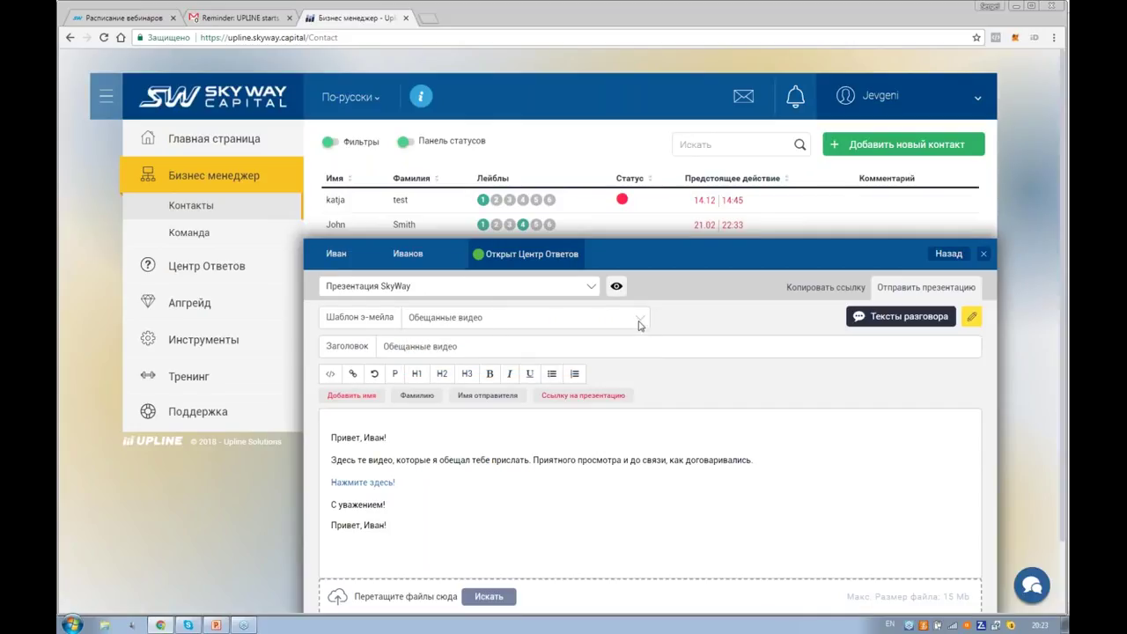
left_click(642, 322)
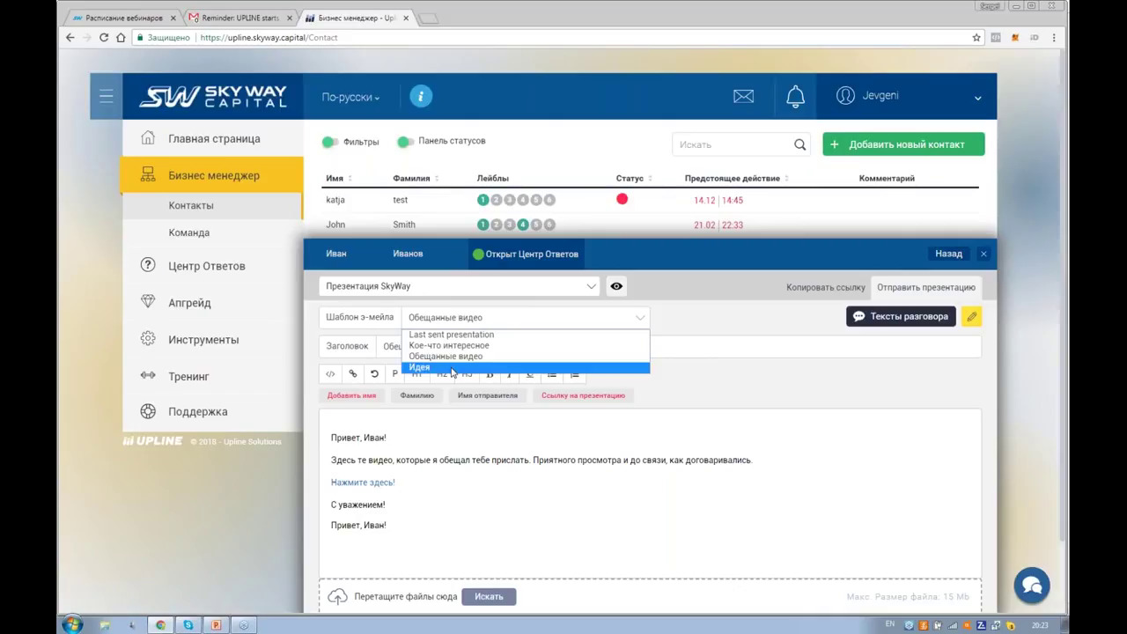
left_click(451, 368)
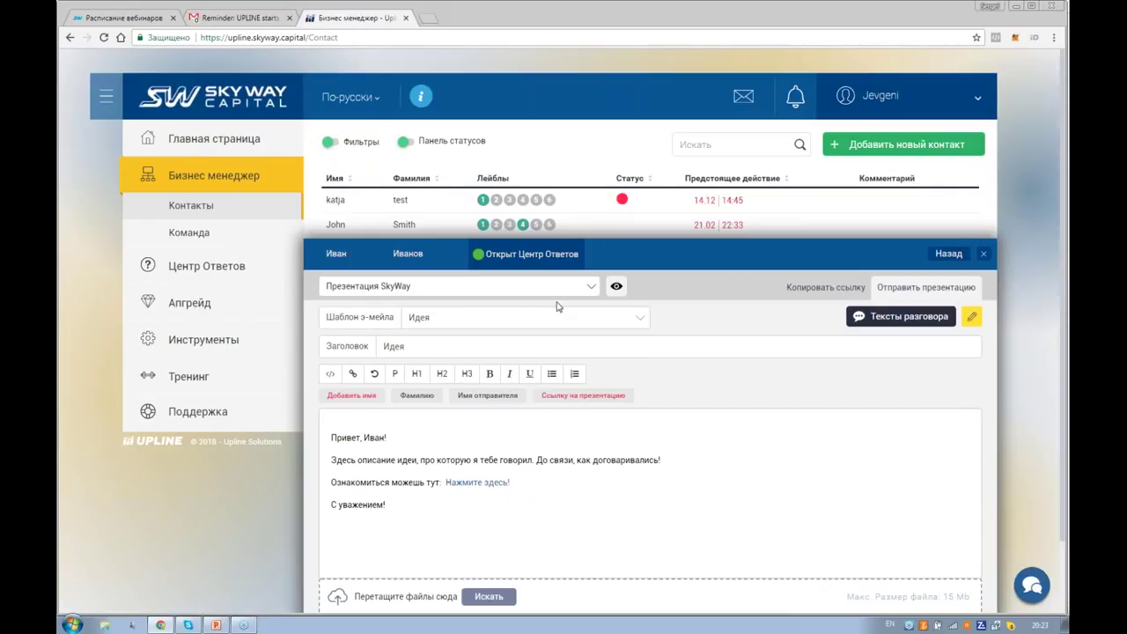
- Examine the e-mail's heading, message text, attachment area and sending options
left_click(401, 348)
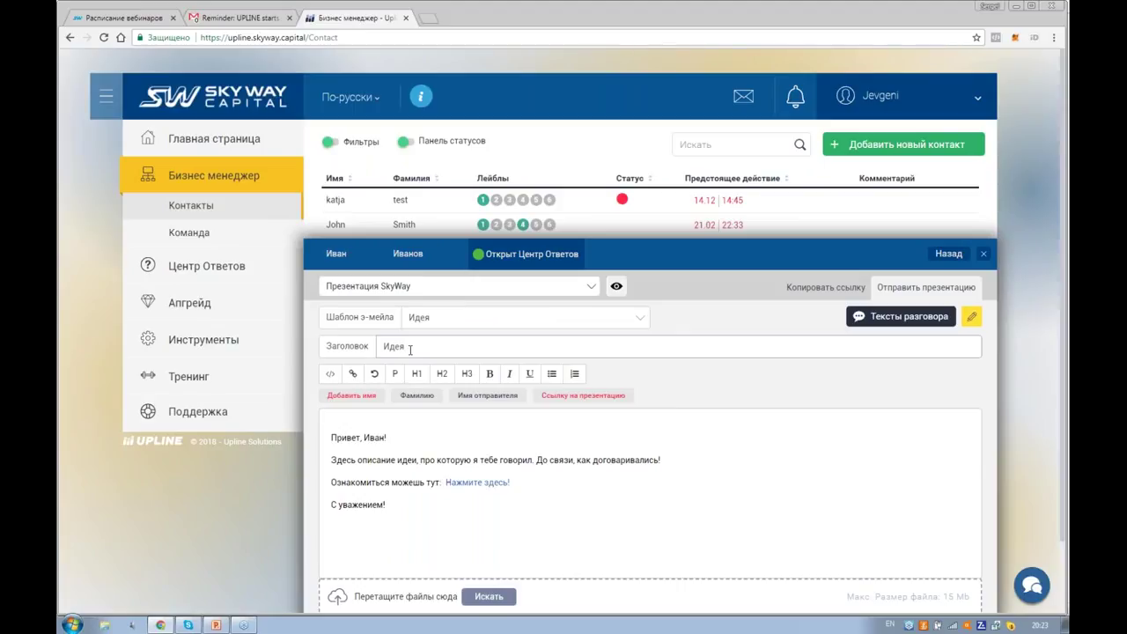
left_click(576, 532)
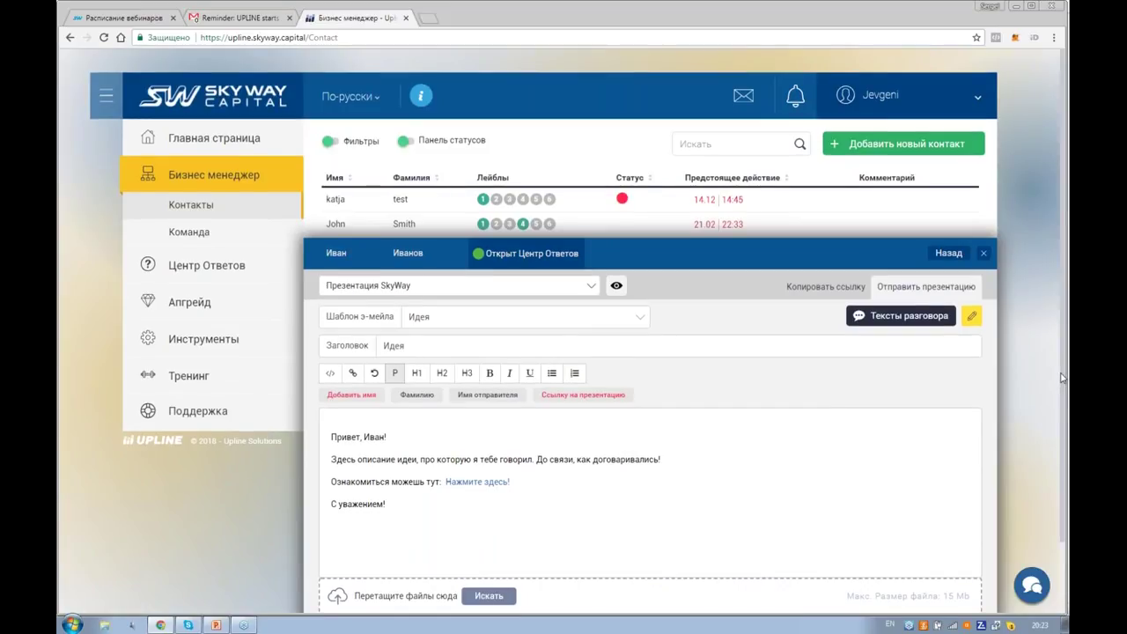
scroll(1060, 423, "down", 1)
scroll(1058, 445, "down", 1)
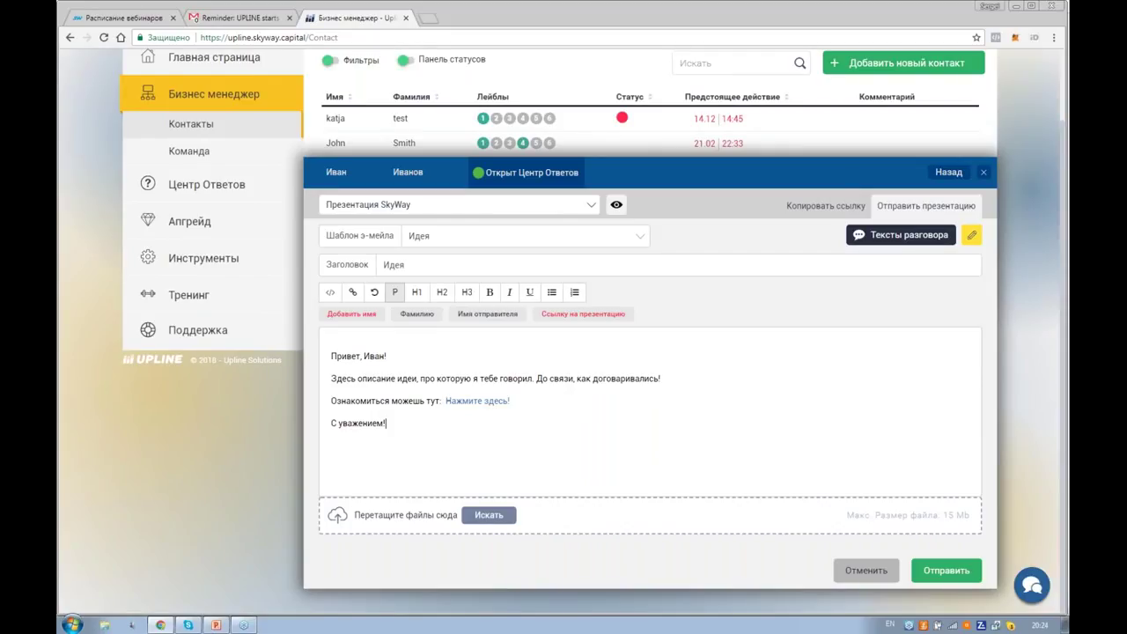
- Copy the link to "Презентация SkyWay" for this contact instead of sending an e-mail
left_click(816, 207)
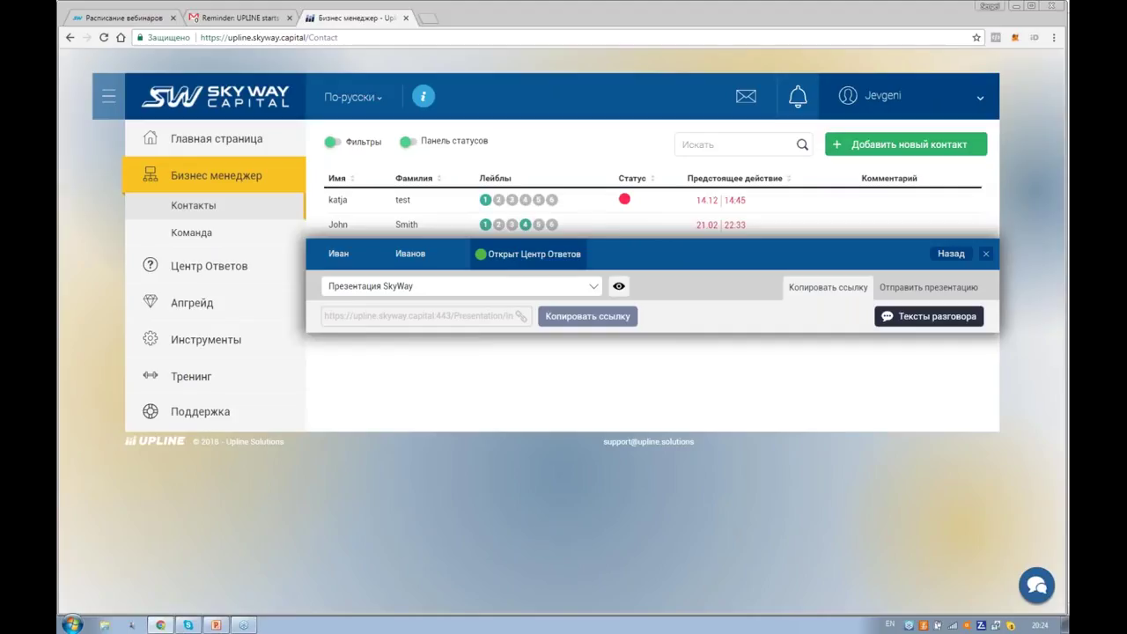
left_click(587, 315)
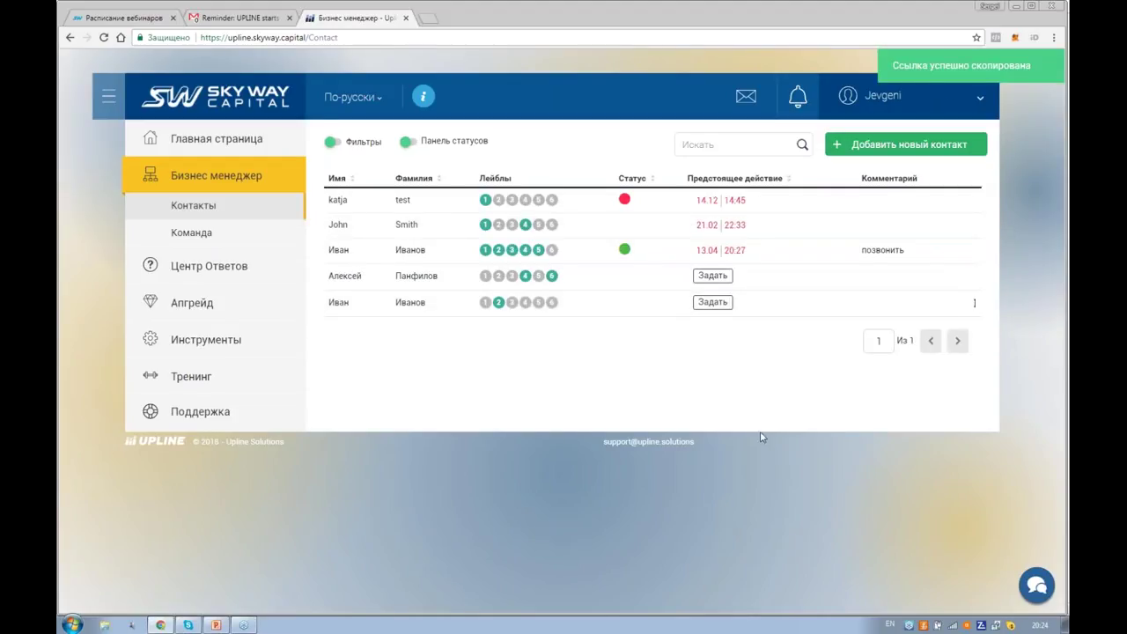
- View the scheduling calendar for the upcoming action commented "позвонить", and close it without saving
left_click(707, 250)
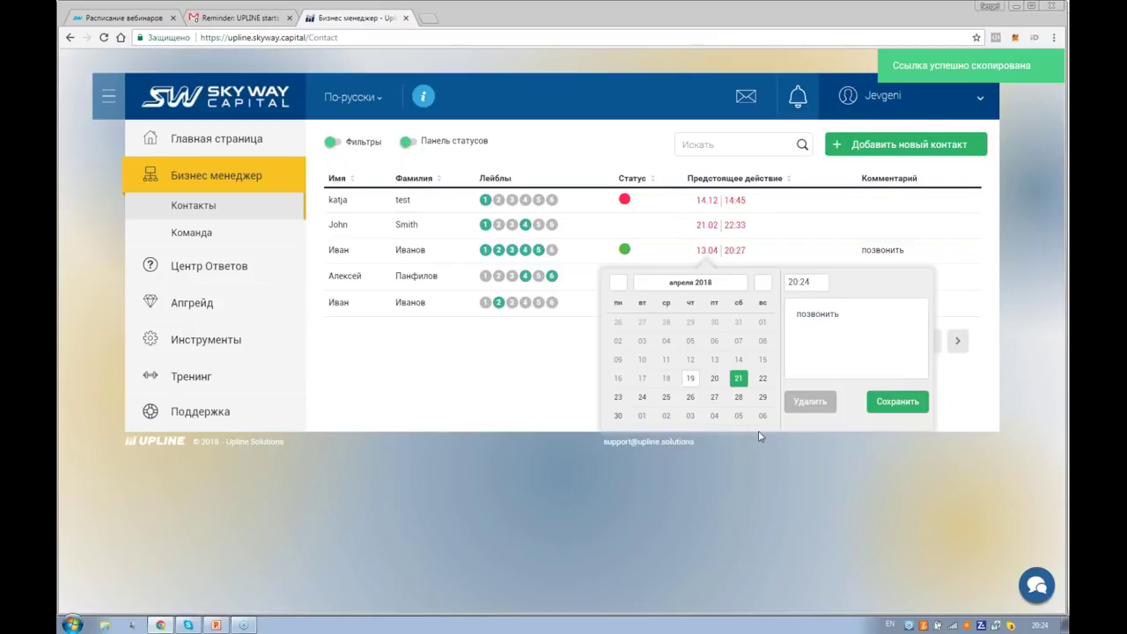
left_click(482, 401)
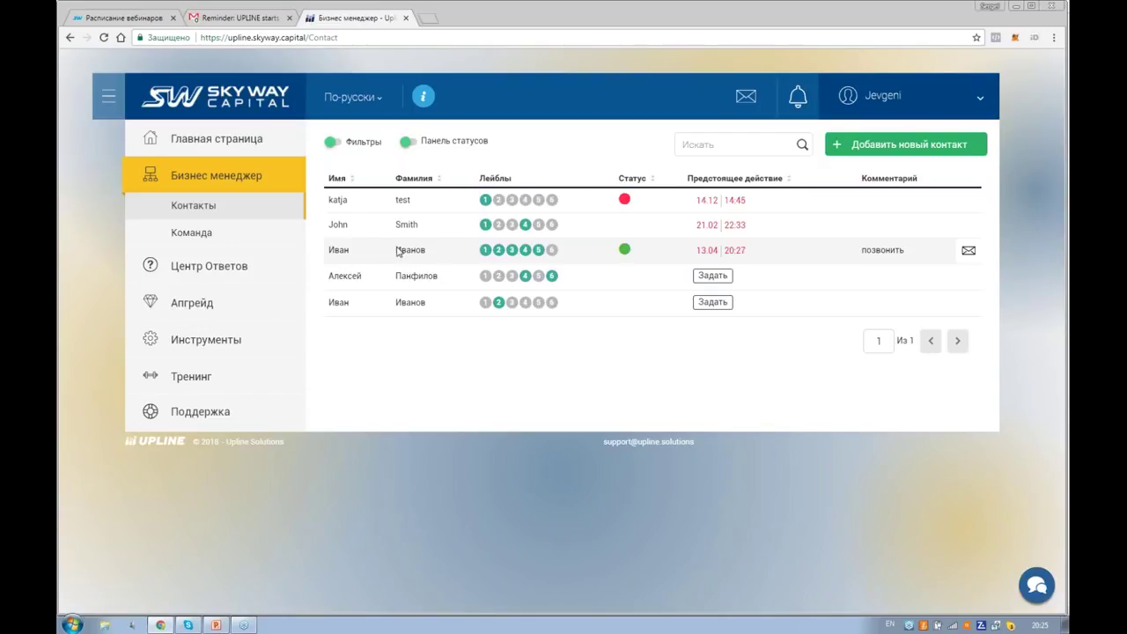
- Examine the activity history of the contact commented "позвонить" and view the new-comment form without adding a comment
left_click(397, 251)
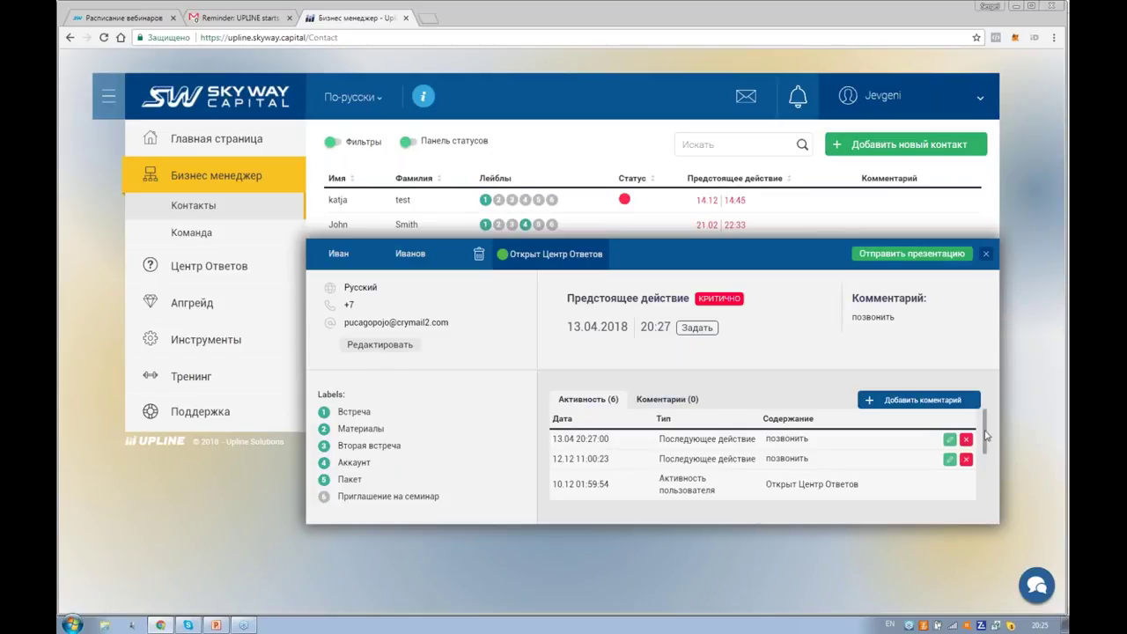
left_click_drag(987, 440, 983, 500)
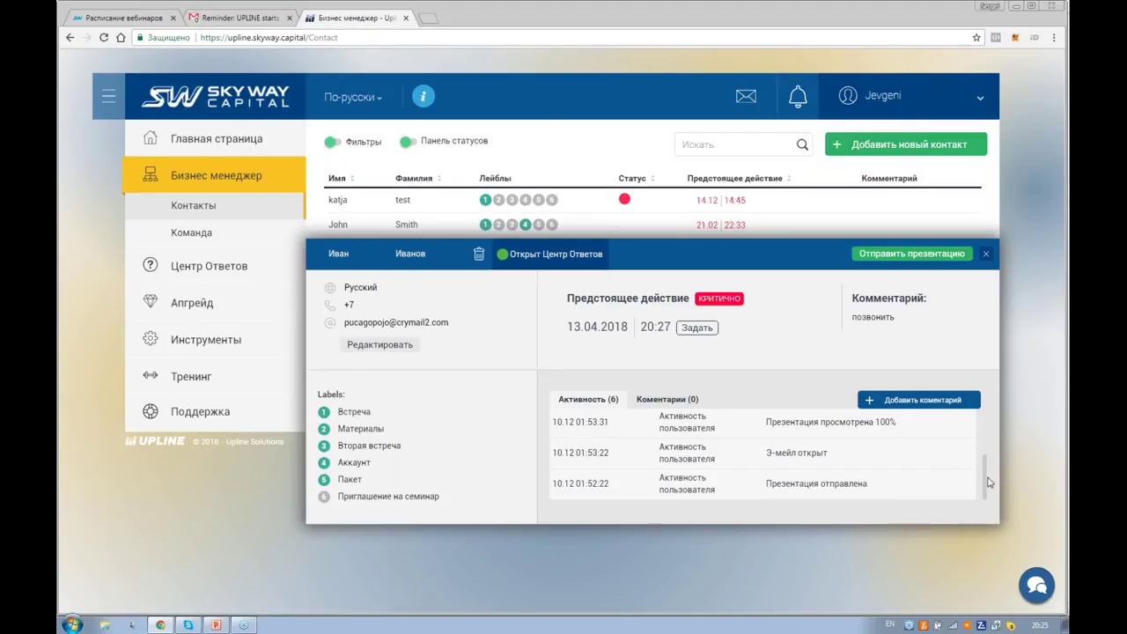
mouse_move(987, 482)
left_mouse_down()
mouse_move(991, 459)
mouse_move(990, 470)
left_mouse_up()
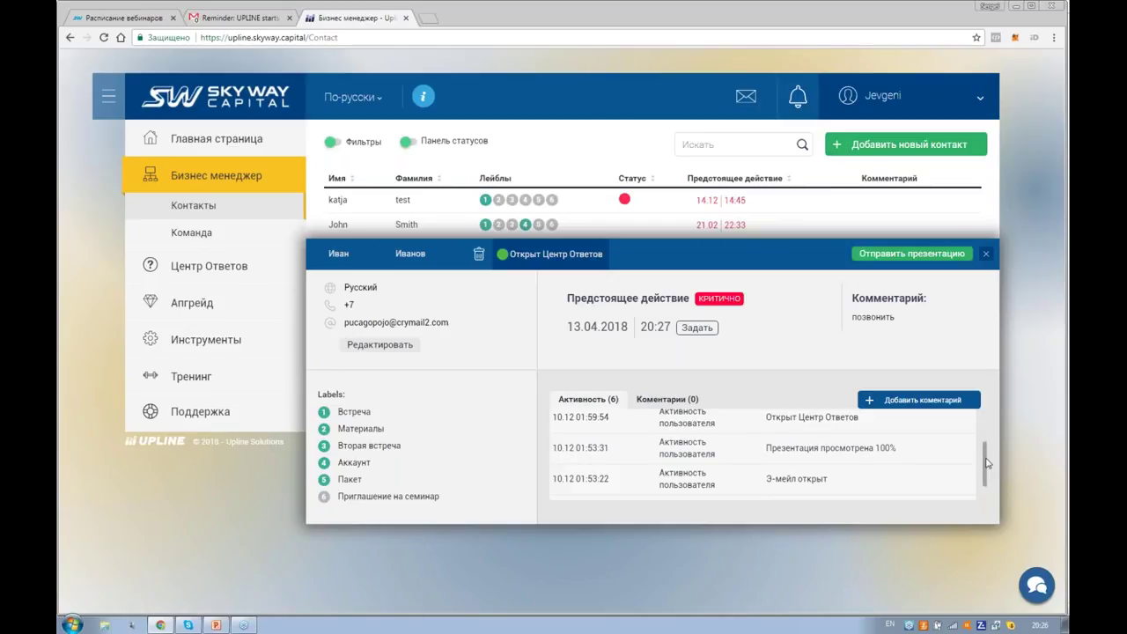
left_click_drag(987, 456, 988, 421)
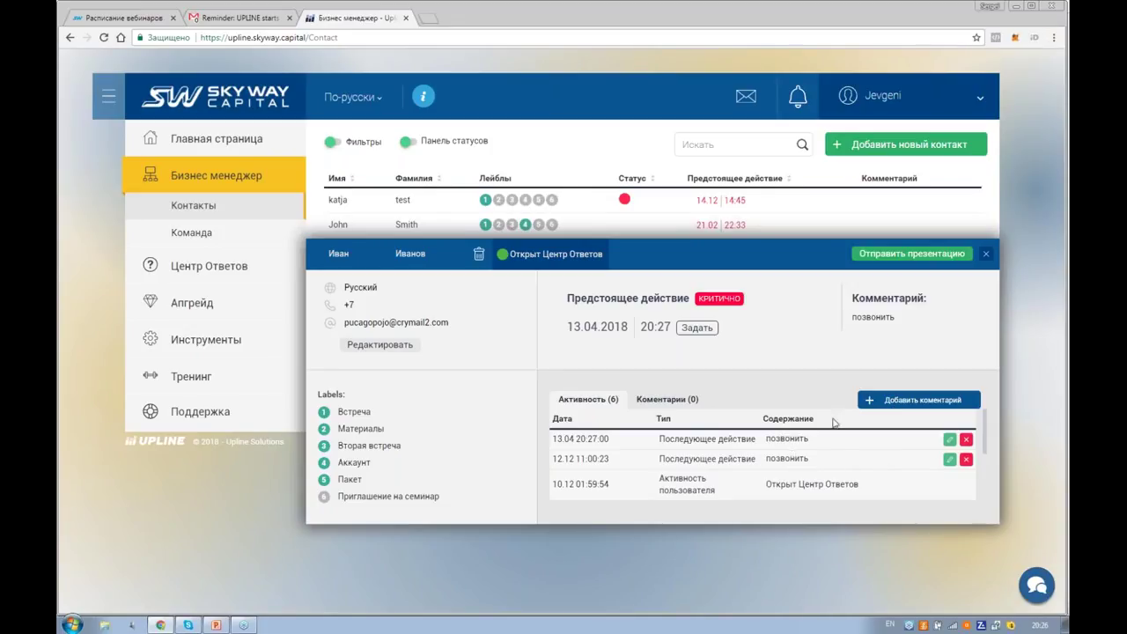
left_click(895, 401)
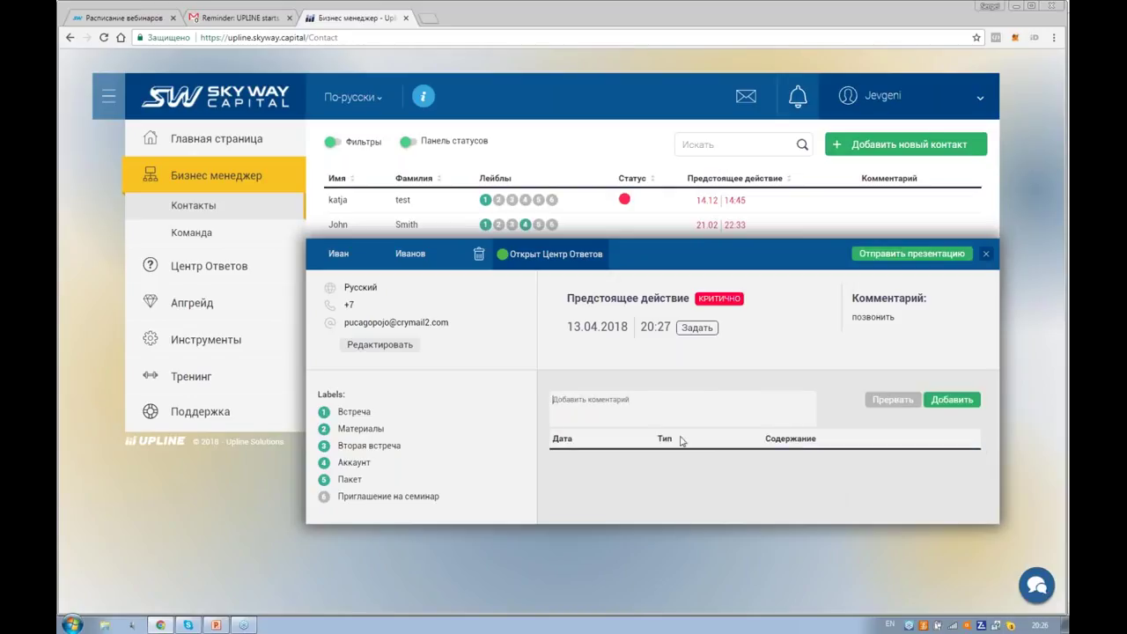
left_click(883, 403)
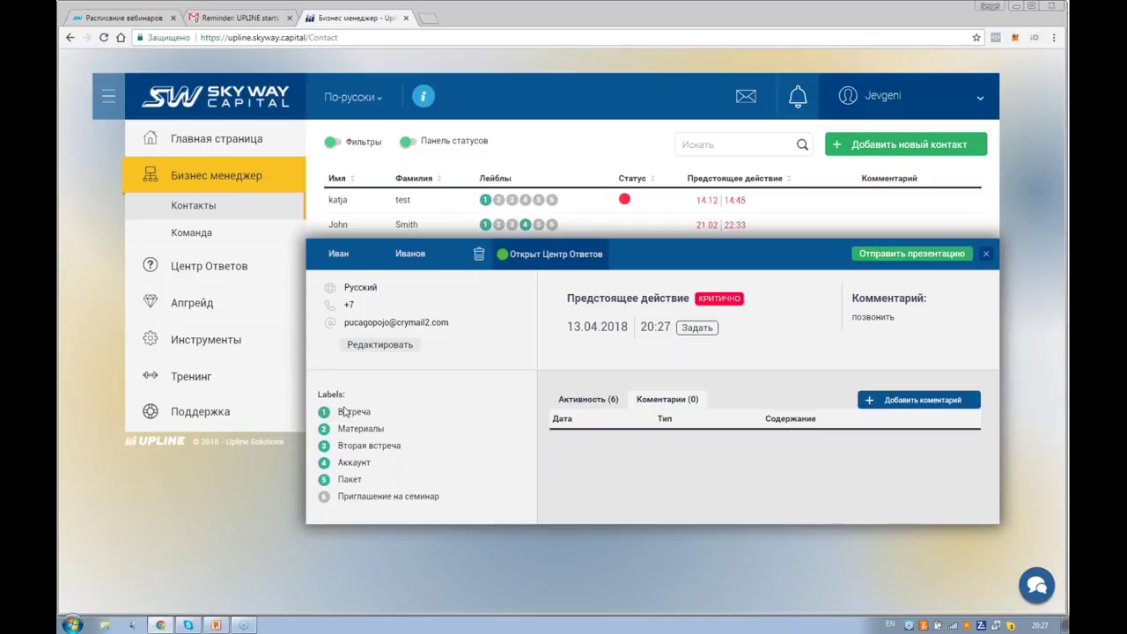
- Clear all of the labels marked on this contact's card
left_click(324, 432)
left_click(324, 464)
left_click(324, 479)
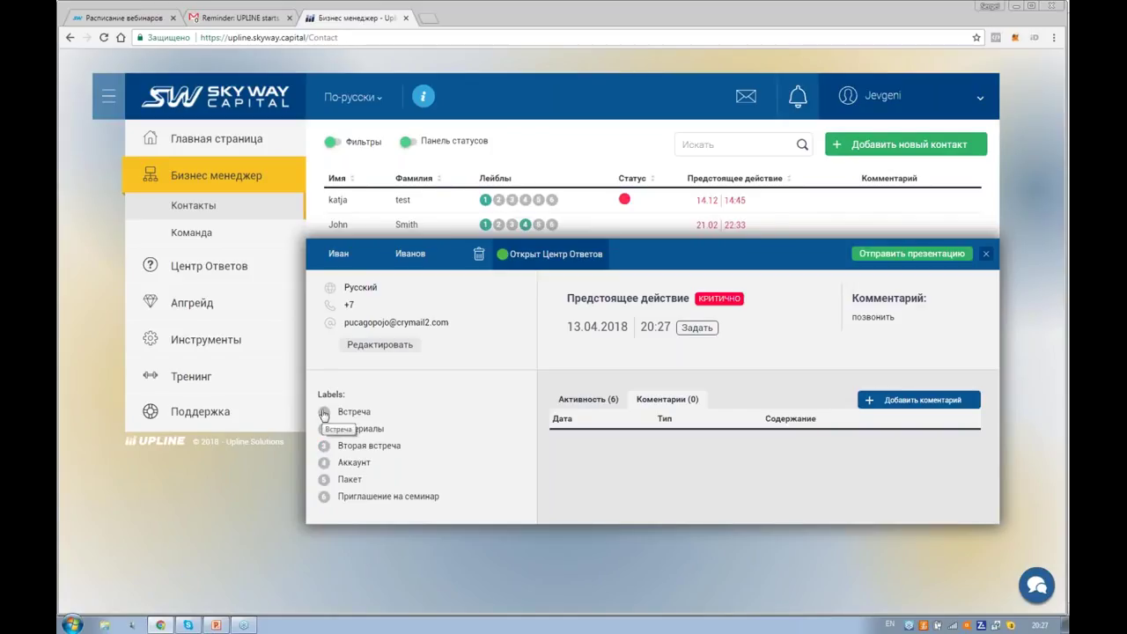
- Try the label "Встреча" on the contact, and mark "Материалы", "Вторая встреча", "Аккаунт" and "Пакет" instead
left_click(324, 413)
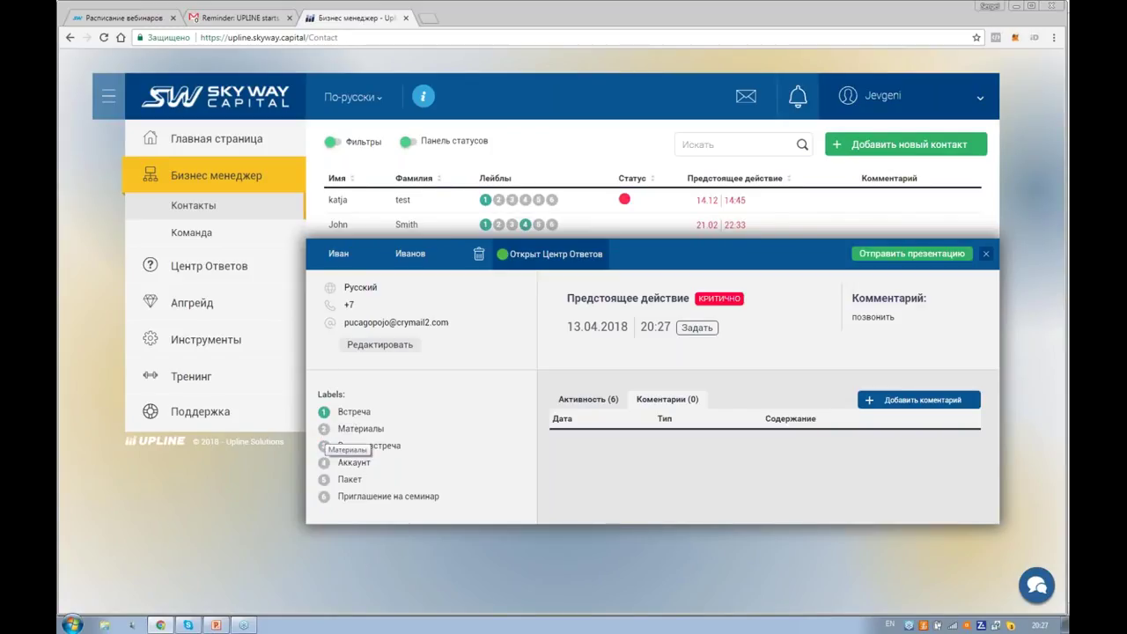
left_click(324, 429)
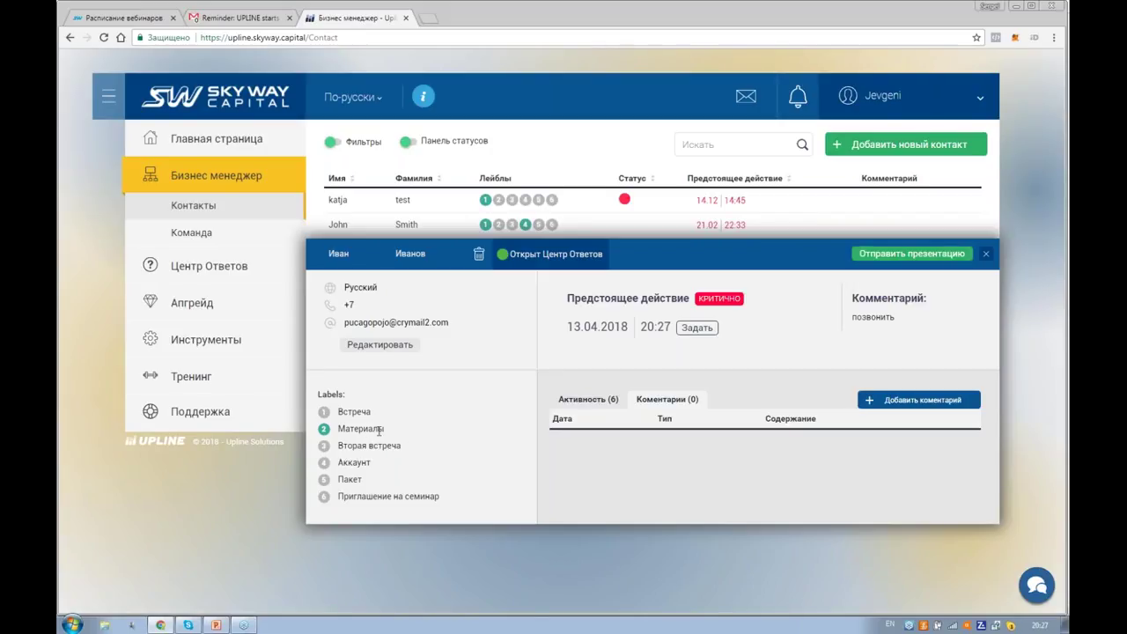
left_click(324, 467)
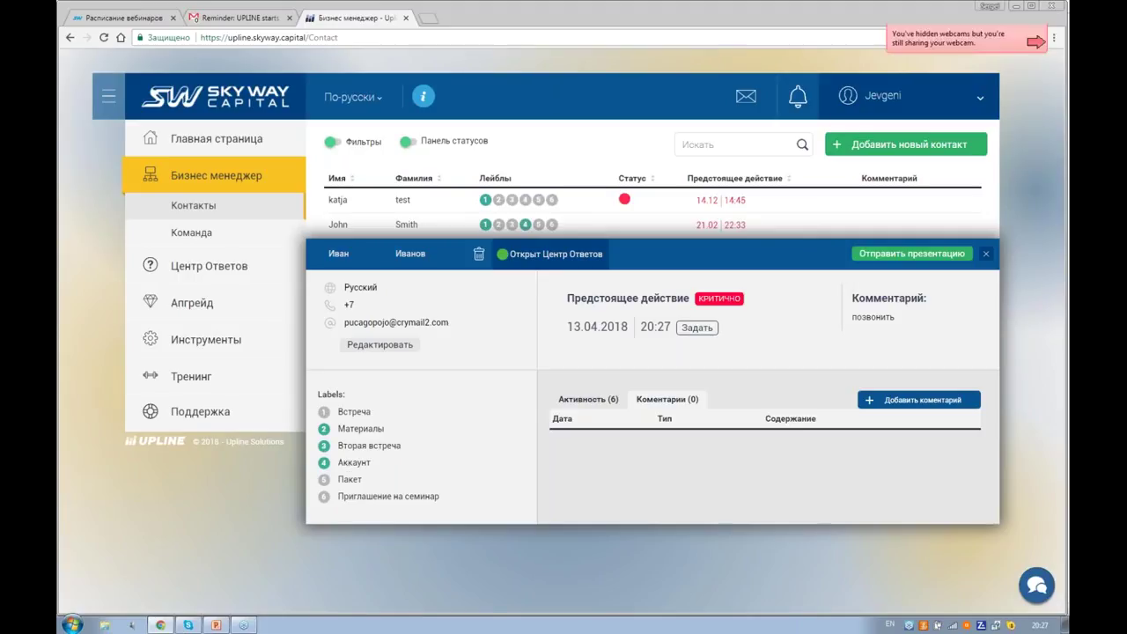
left_click(324, 480)
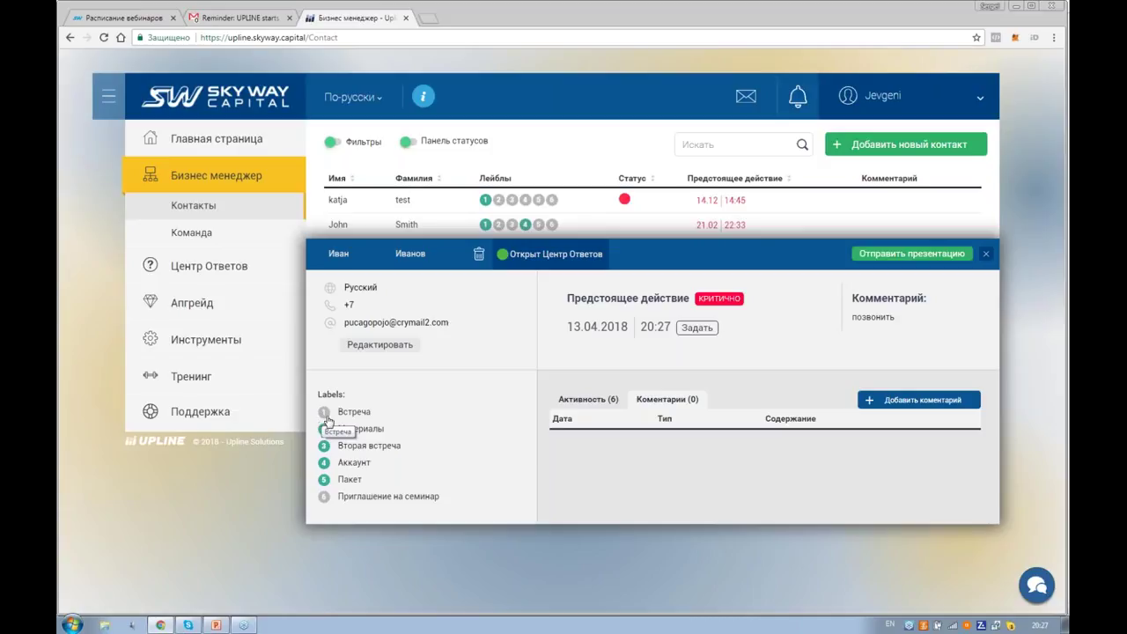
- View the editable language, phone and e-mail fields of the contact, and leave editing without saving
left_click(358, 346)
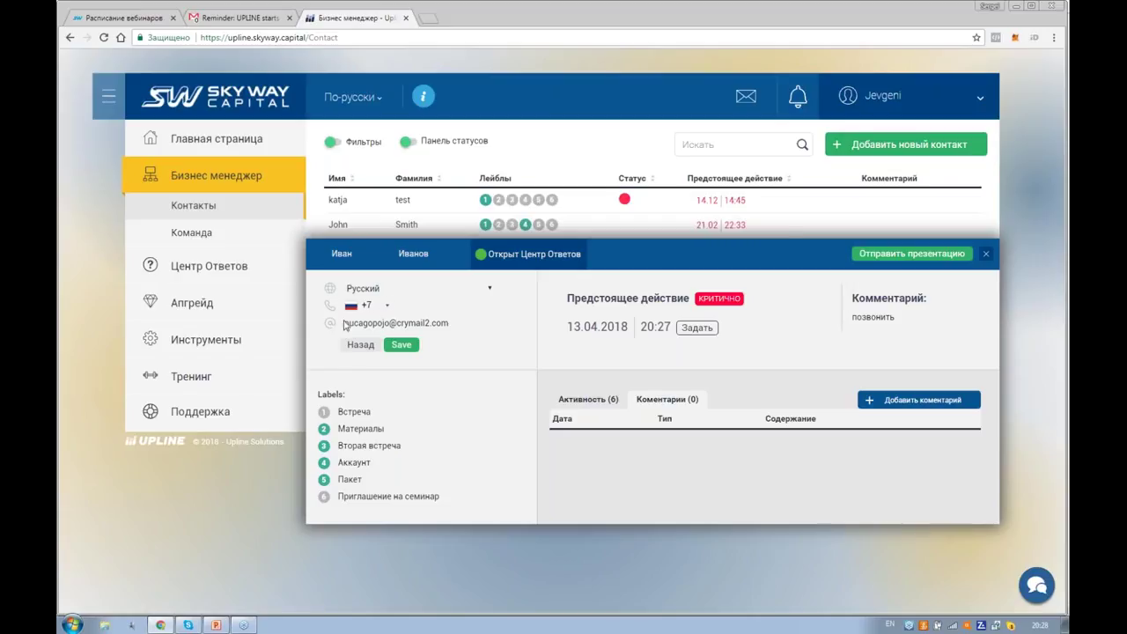
left_click(366, 348)
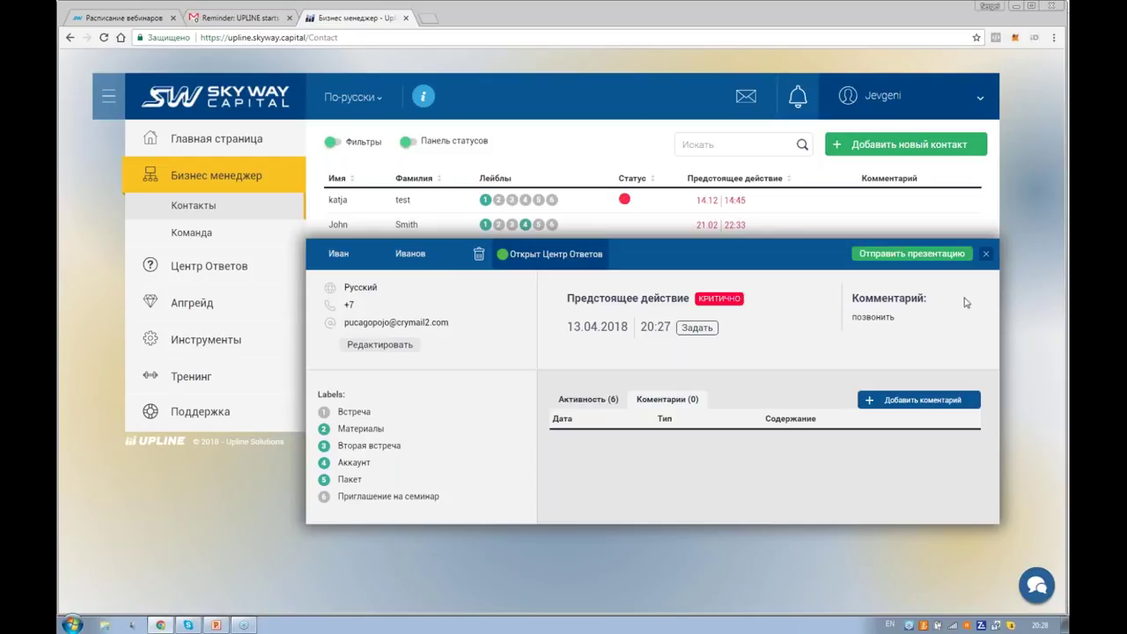
- View the contact's e-mail and link-copying options for "Презентация SkyWay", and close the contact card
left_click(904, 258)
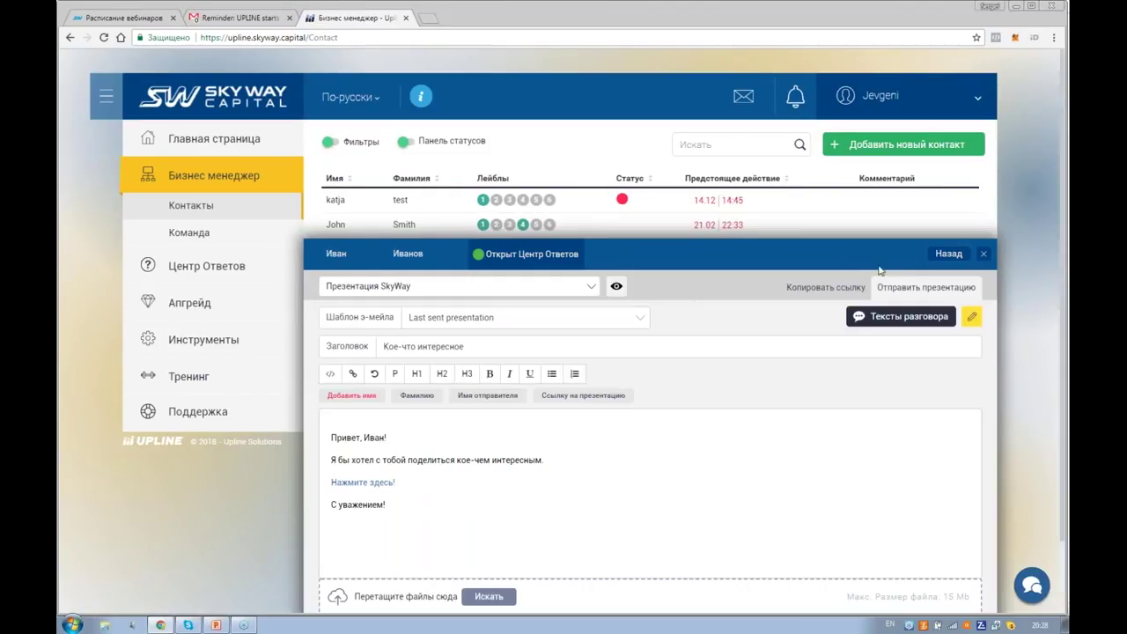
left_click(812, 288)
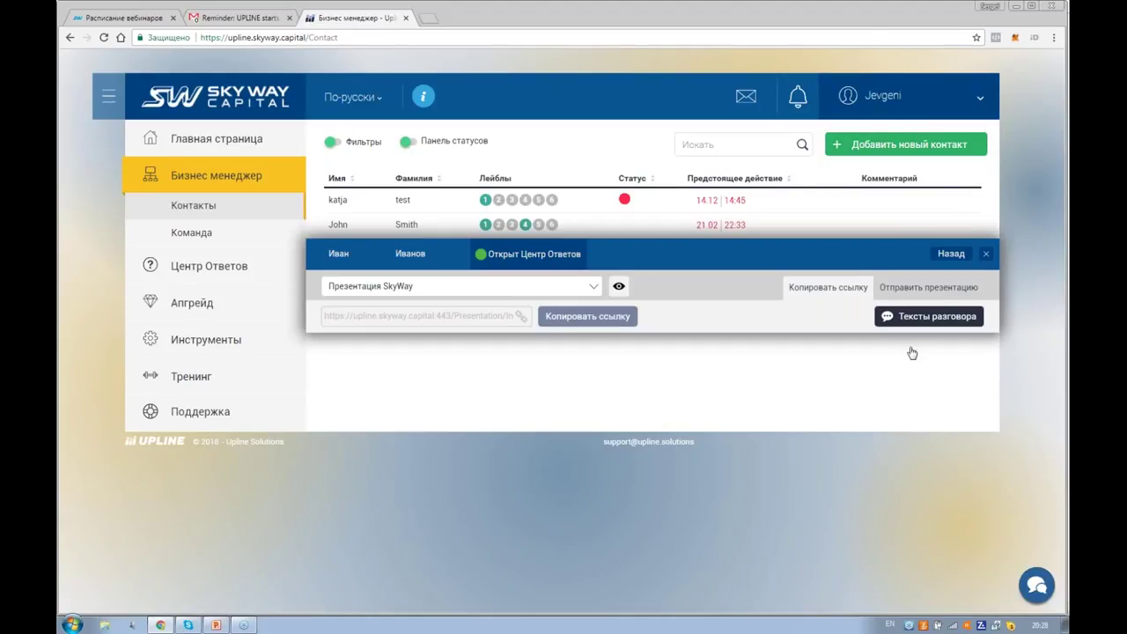
left_click(985, 253)
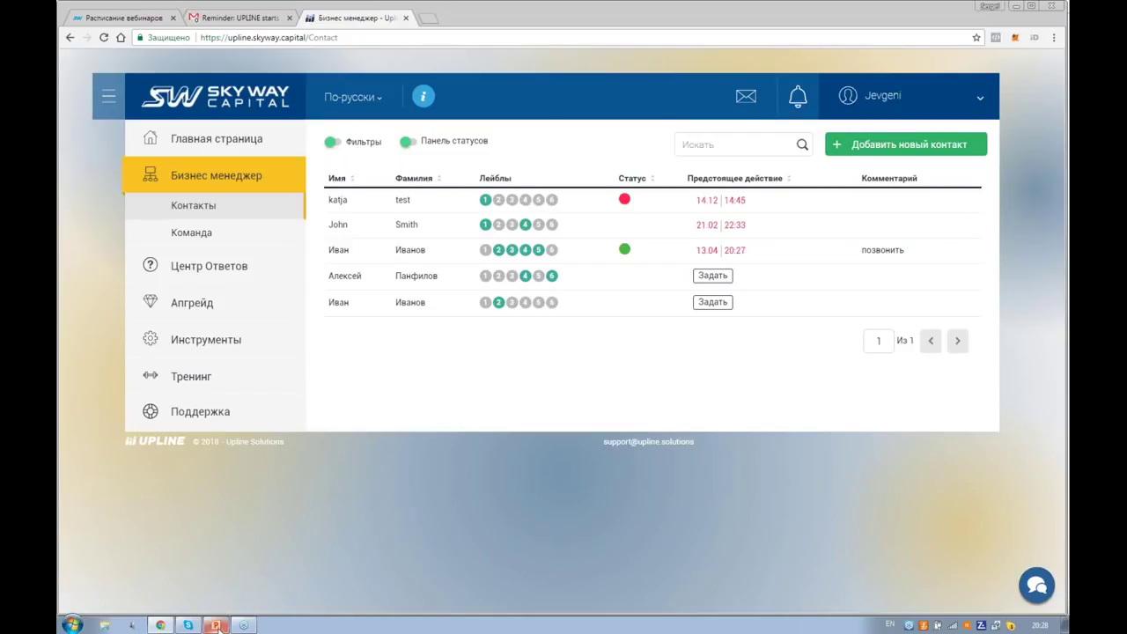
- Switch to the "Upline-SW-New-13-03-2018-dark" slideshow in Microsoft PowerPoint Viewer
mouse_move(218, 626)
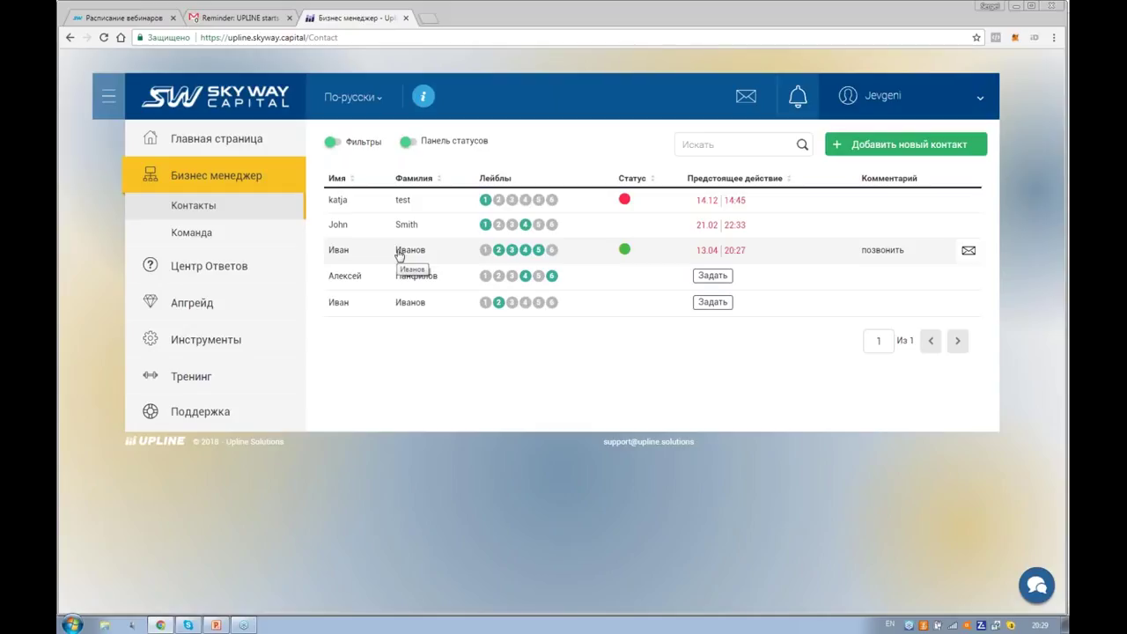
left_click(216, 626)
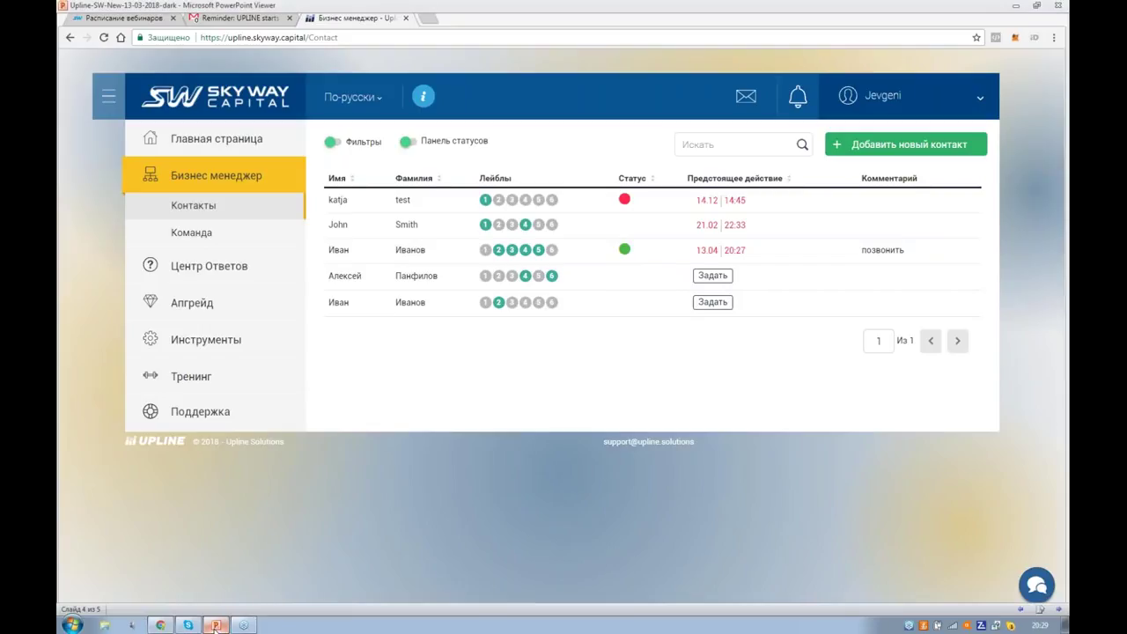